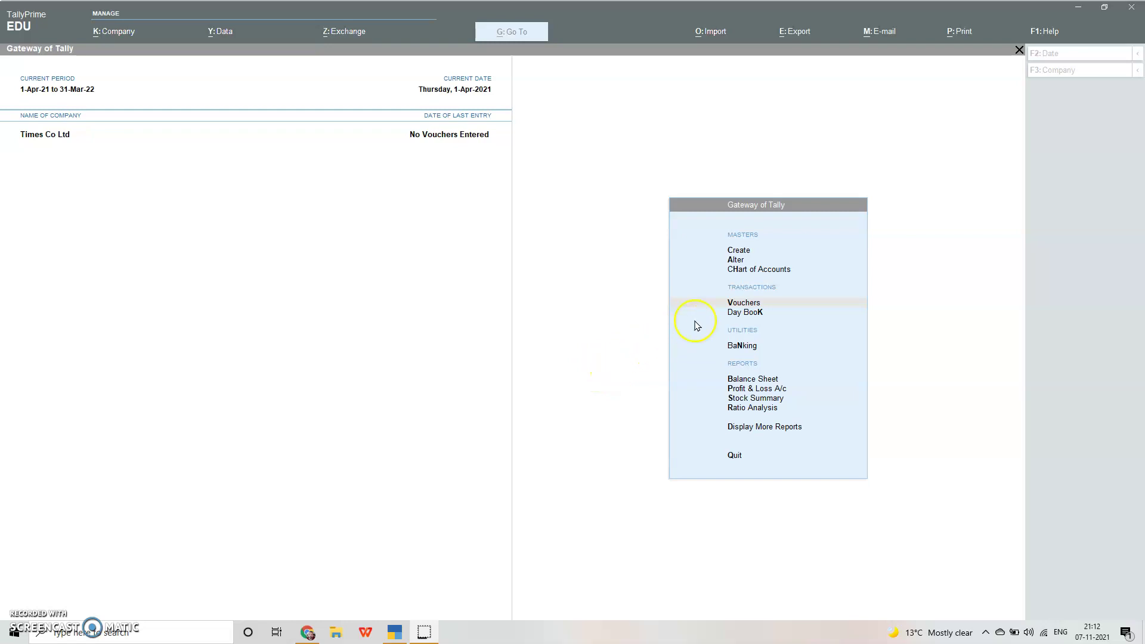
Step: Open a blank Receipt voucher No. 1 for Times Co Ltd dated 1-Apr-21
{"action": "left_click", "coordinate": [733, 304]}
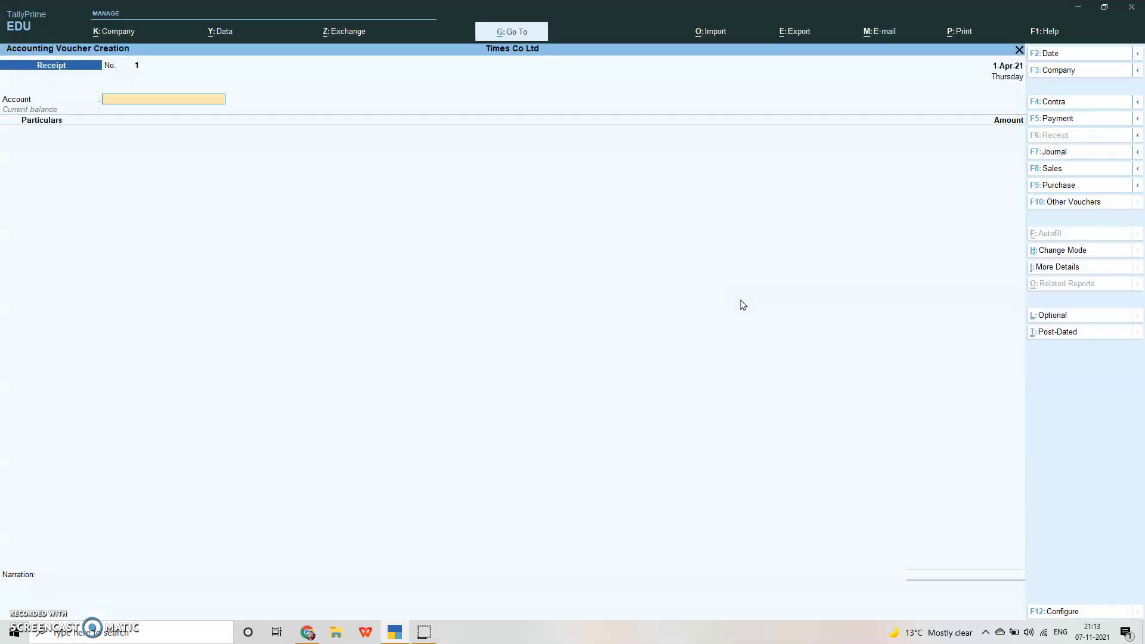
{"action": "key", "text": "Escape"}
{"action": "key", "text": "Return"}
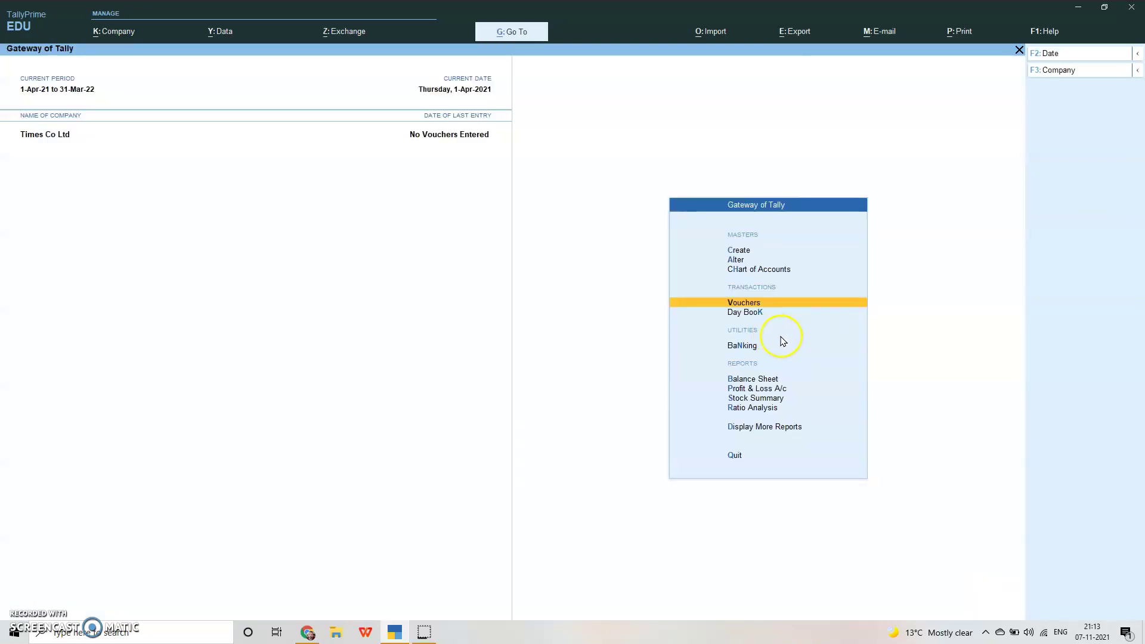
{"action": "left_click", "coordinate": [747, 306]}
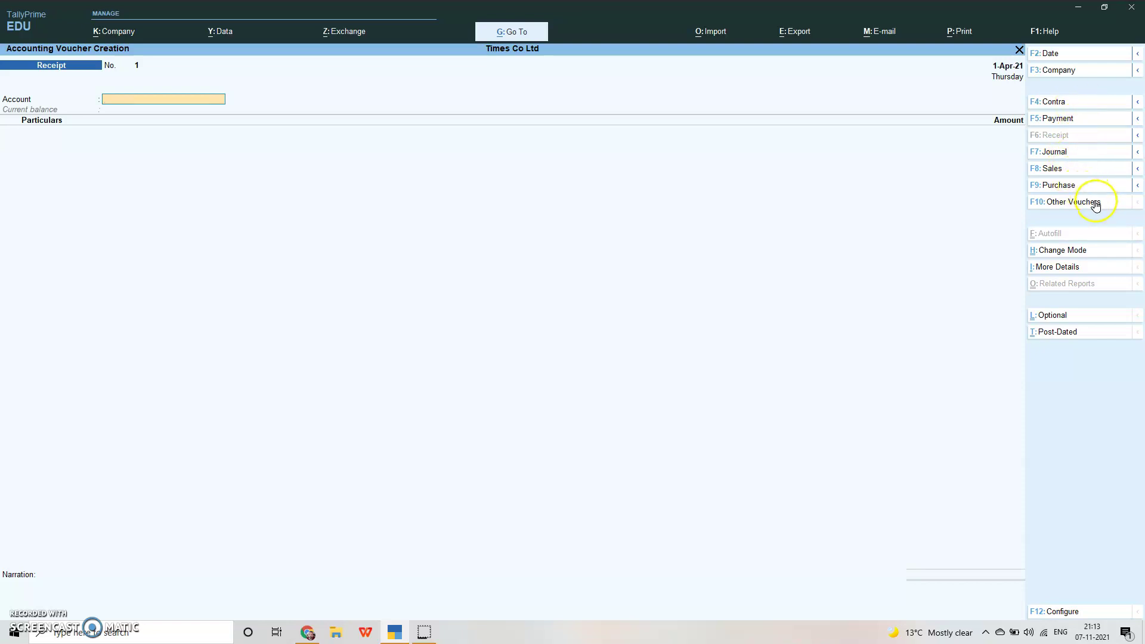
{"action": "left_click", "coordinate": [1057, 203]}
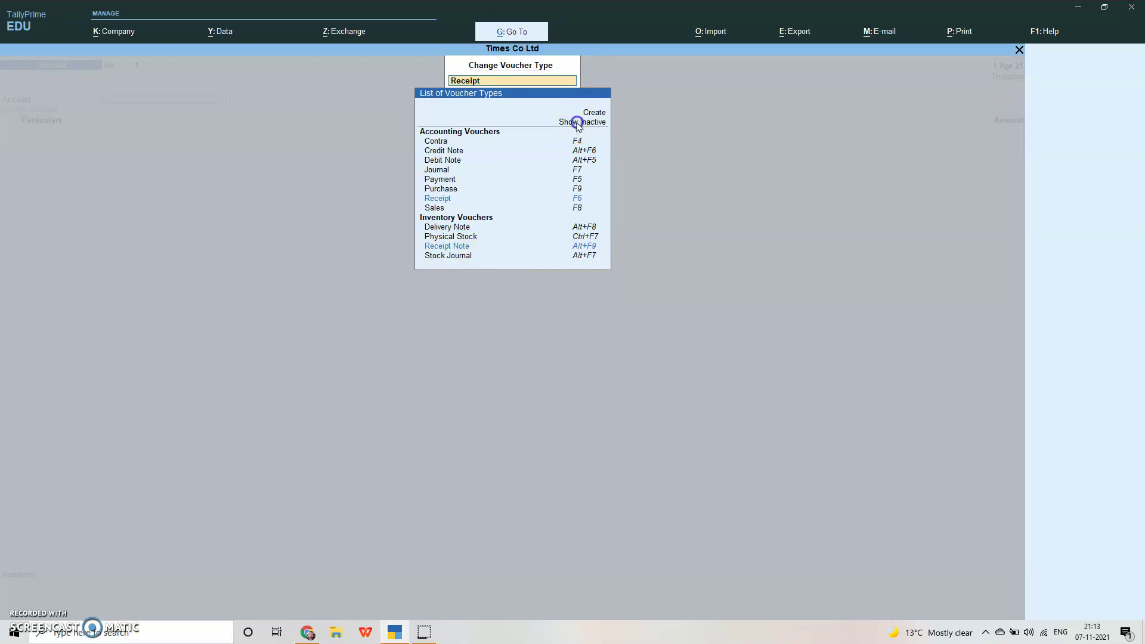
{"action": "left_click", "coordinate": [578, 124]}
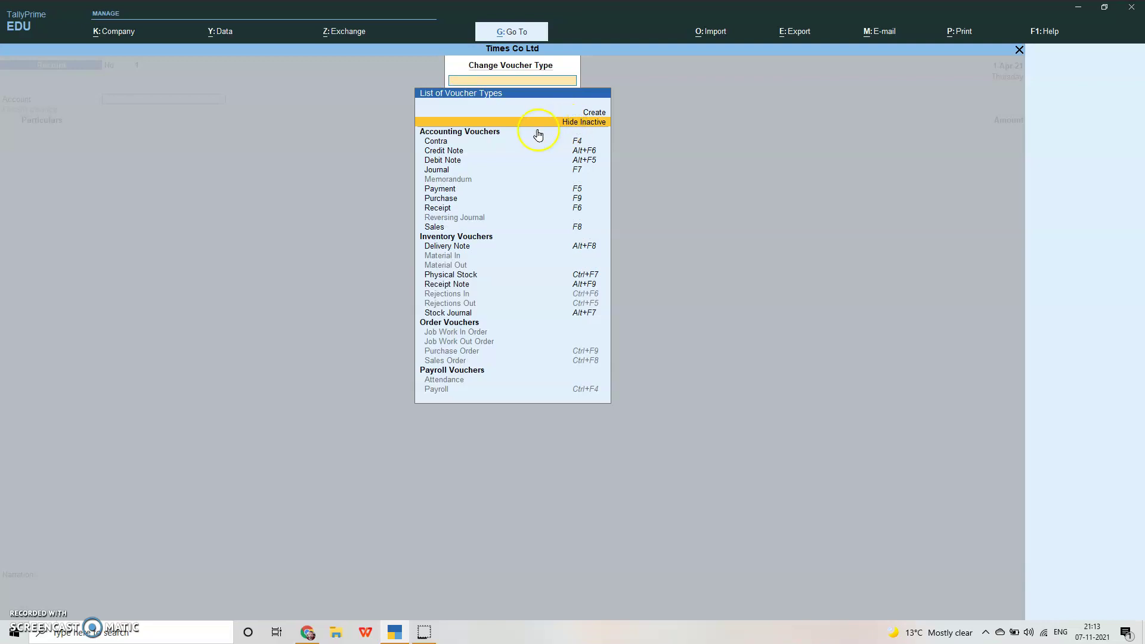
{"action": "left_click", "coordinate": [465, 136]}
{"action": "left_click", "coordinate": [446, 173]}
{"action": "key", "text": "Escape"}
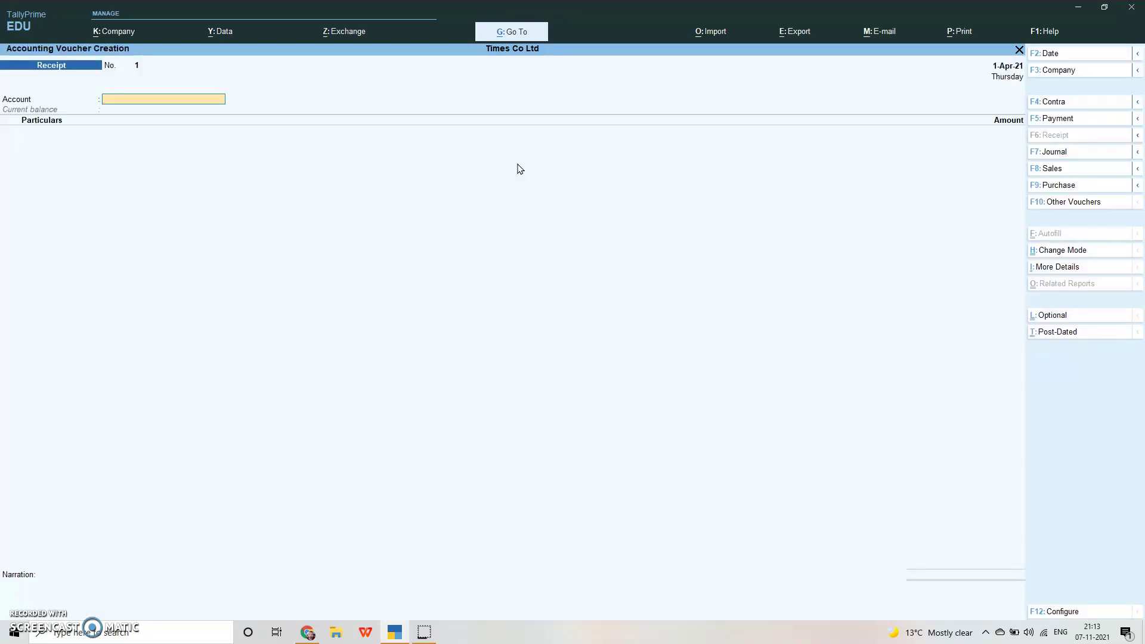
{"action": "left_click", "coordinate": [622, 202]}
{"action": "left_click", "coordinate": [1064, 250]}
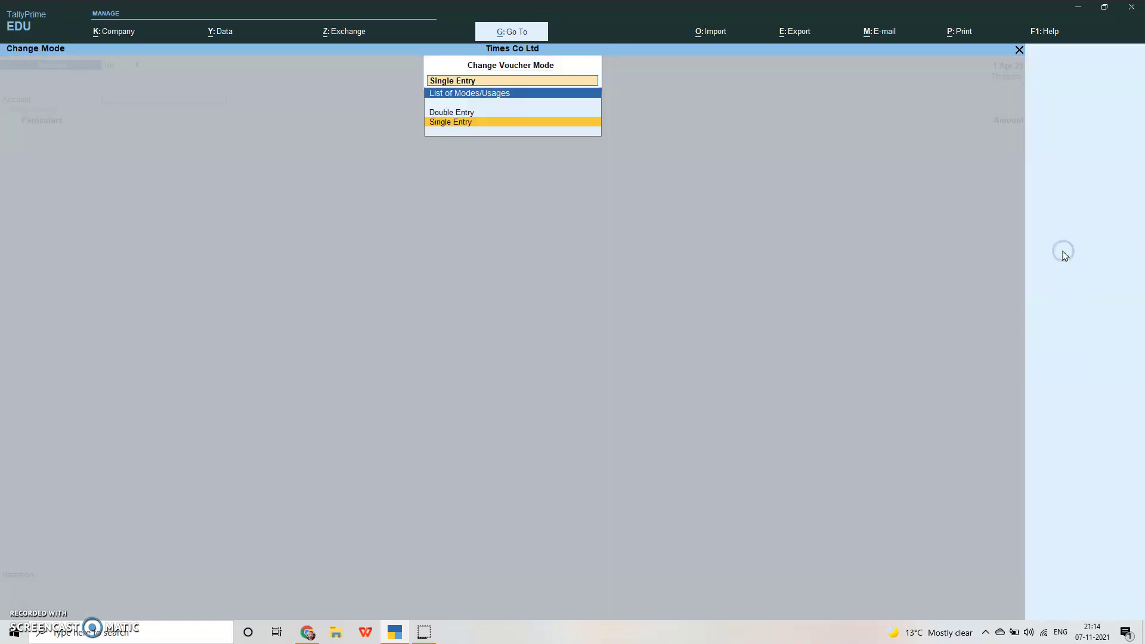
{"action": "key", "text": "BackSpace"}
{"action": "left_click", "coordinate": [463, 122]}
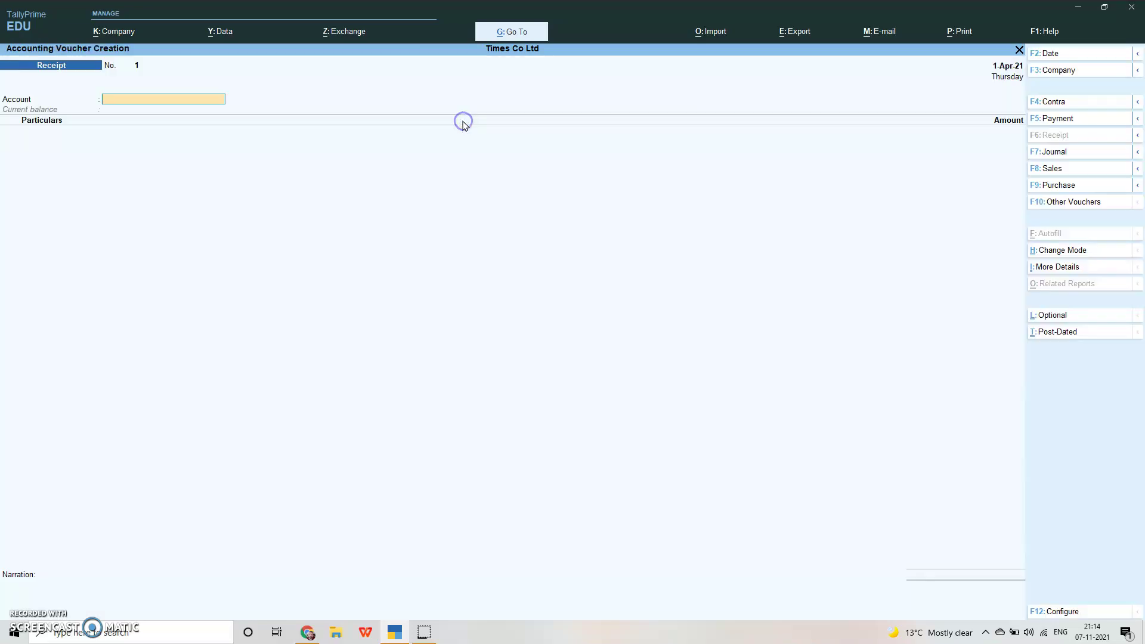
Step: In Double Entry mode, credit Owners Capital Acc 1,00,000, debit Cash, and save Receipt No. 1
{"action": "left_click", "coordinate": [1057, 250]}
{"action": "left_click", "coordinate": [501, 113]}
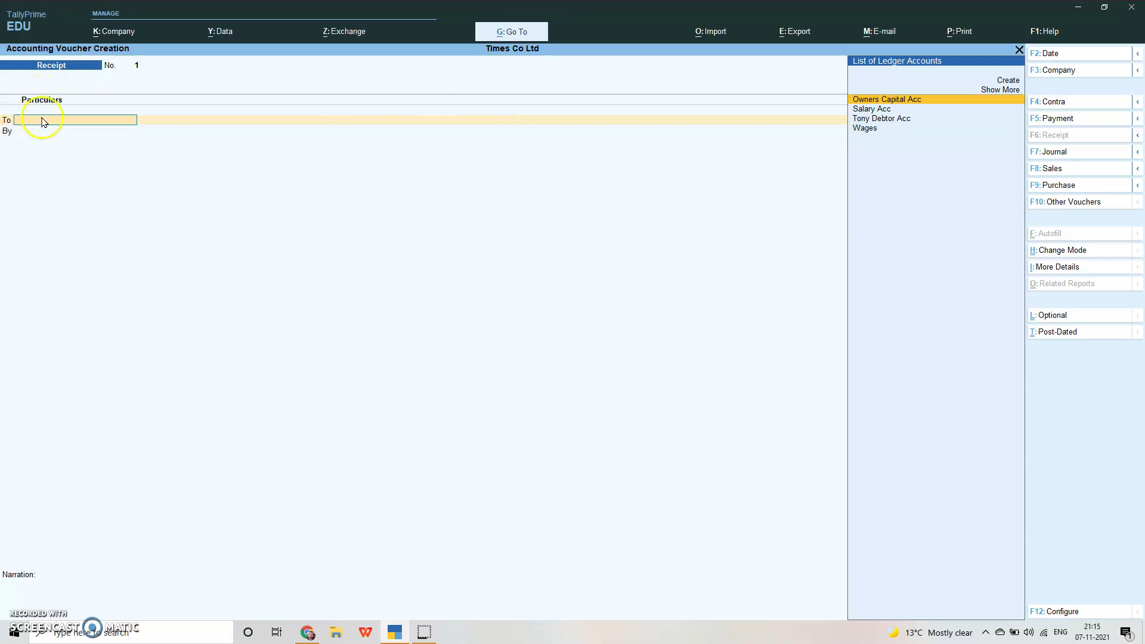
{"action": "left_click", "coordinate": [915, 99]}
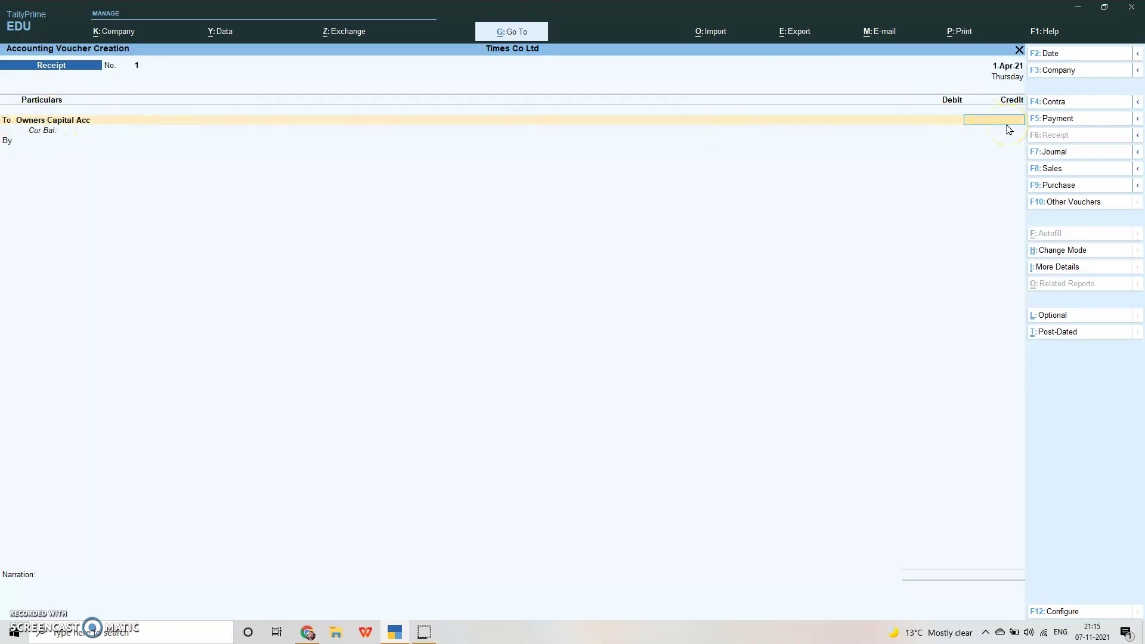
{"action": "type", "text": "100000"}
{"action": "key", "text": "Return"}
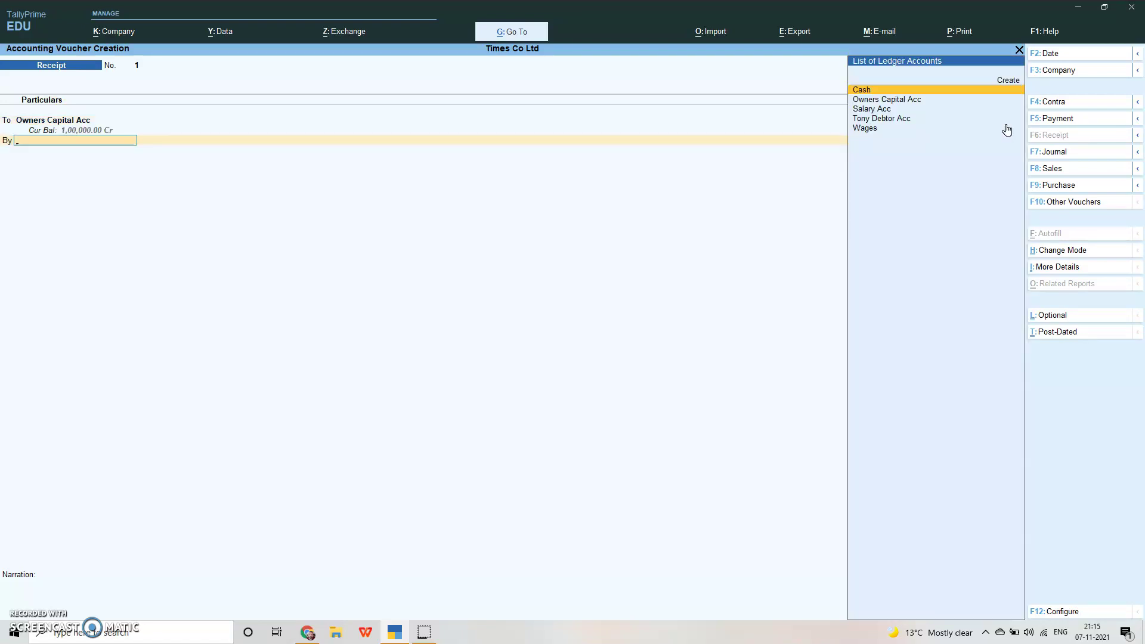
{"action": "left_click", "coordinate": [900, 91]}
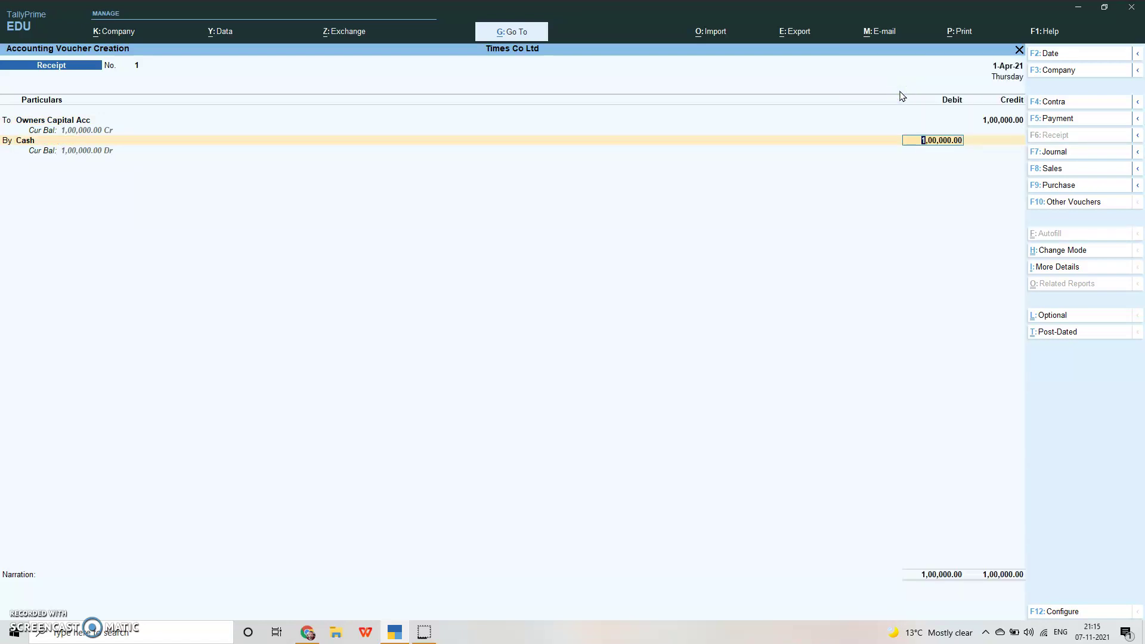
{"action": "key", "text": "Return"}
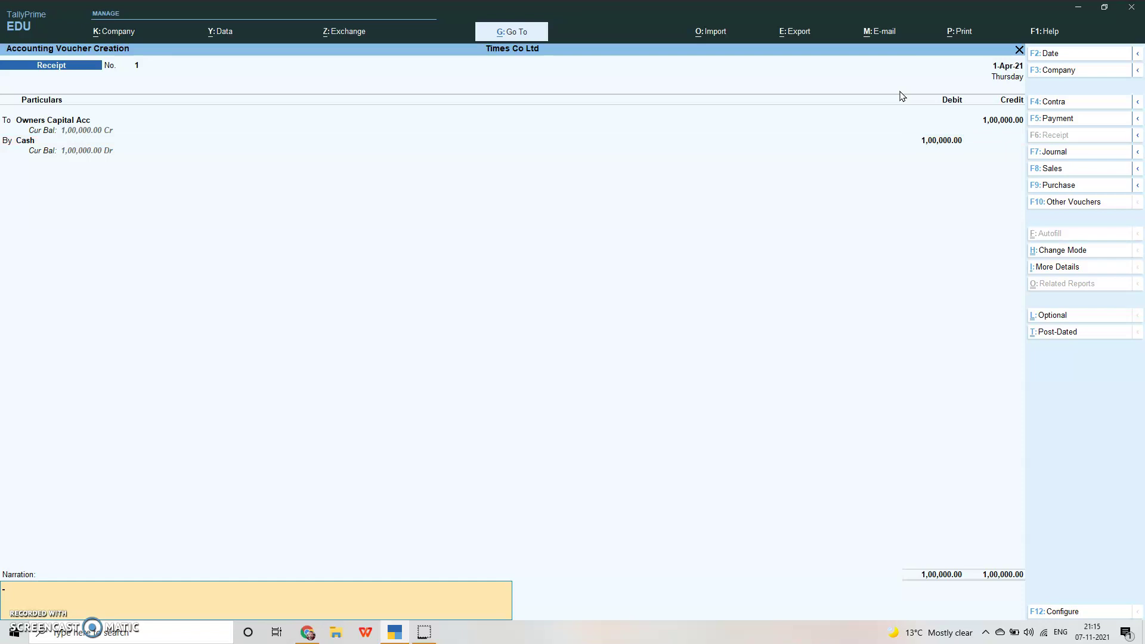
{"action": "key", "text": "Return"}
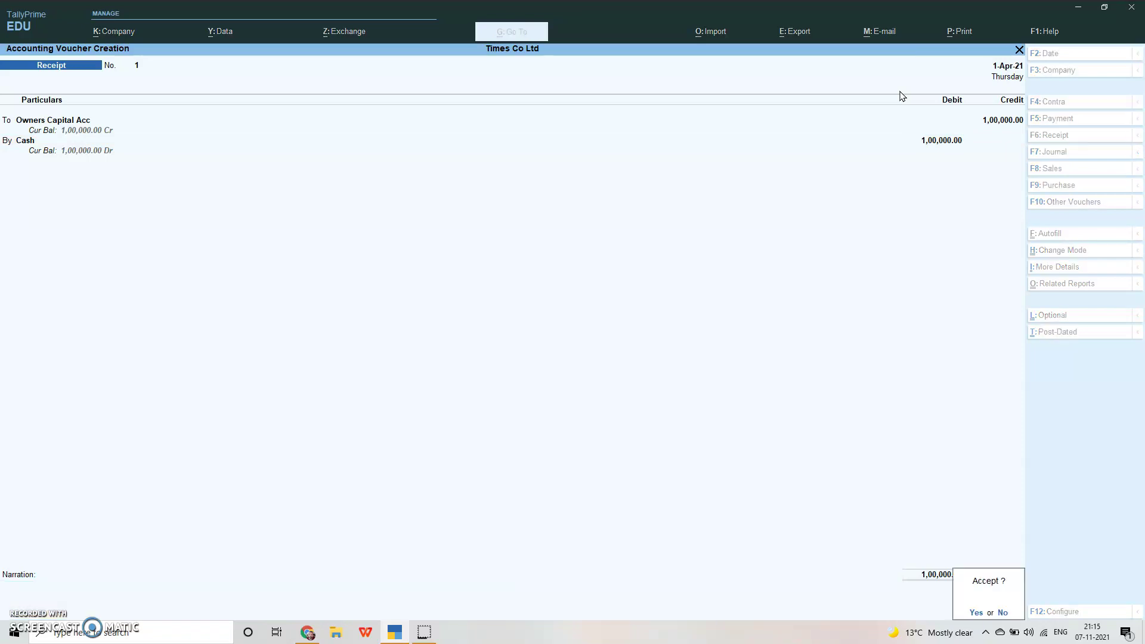
{"action": "key", "text": "Return"}
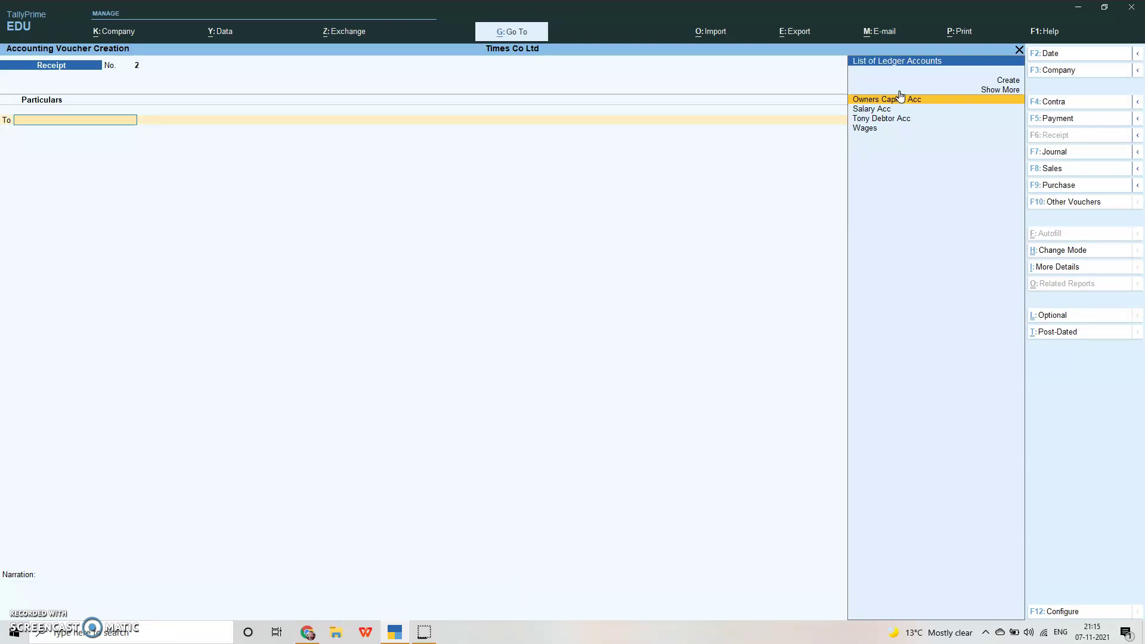
{"action": "key", "text": "alt+g"}
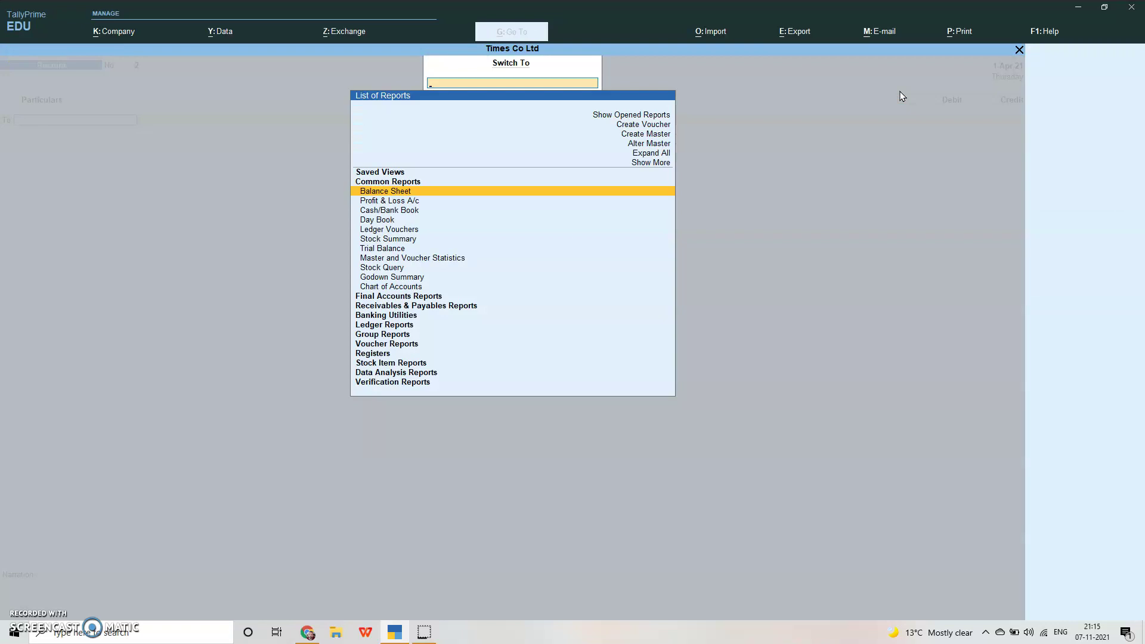
{"action": "left_click", "coordinate": [479, 141]}
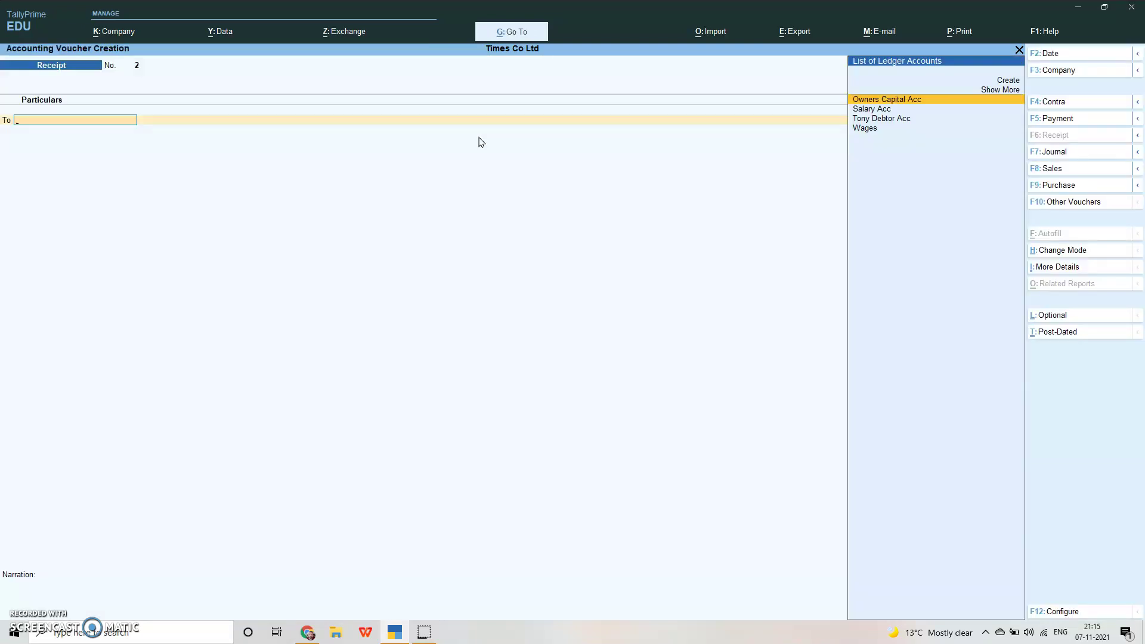
{"action": "key", "text": "alt+g"}
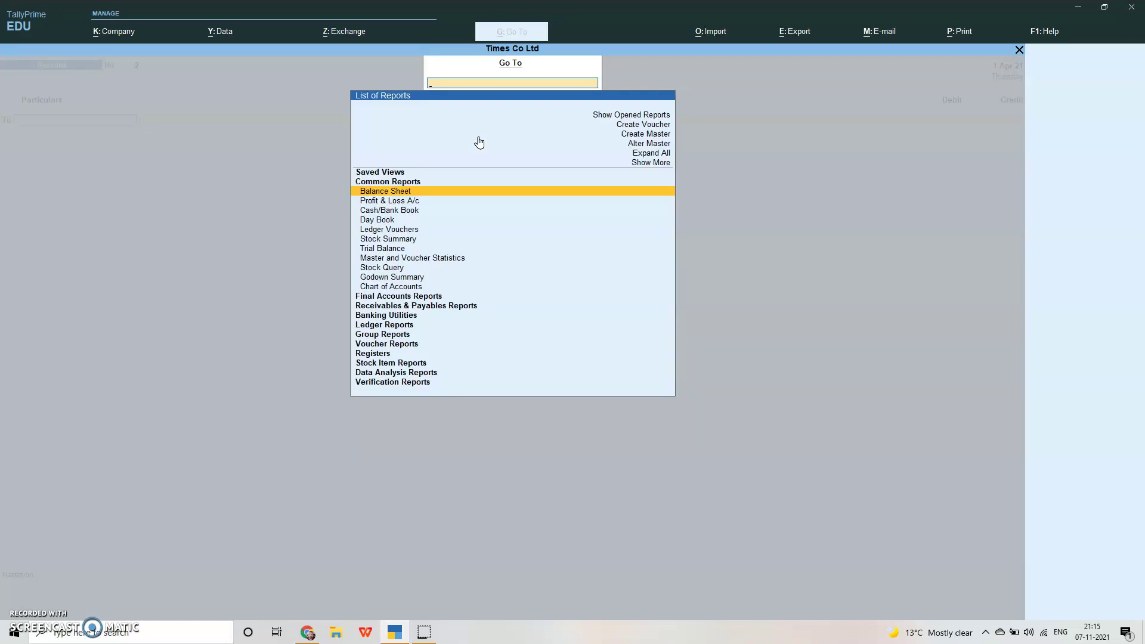
{"action": "left_click", "coordinate": [389, 191]}
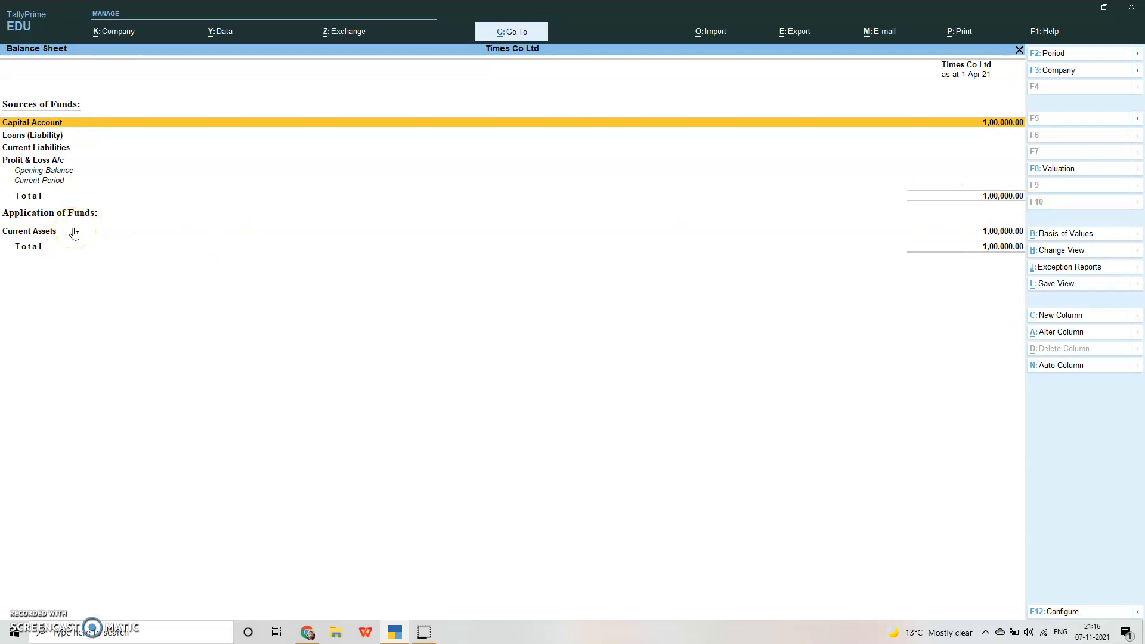
{"action": "key", "text": "alt+F5"}
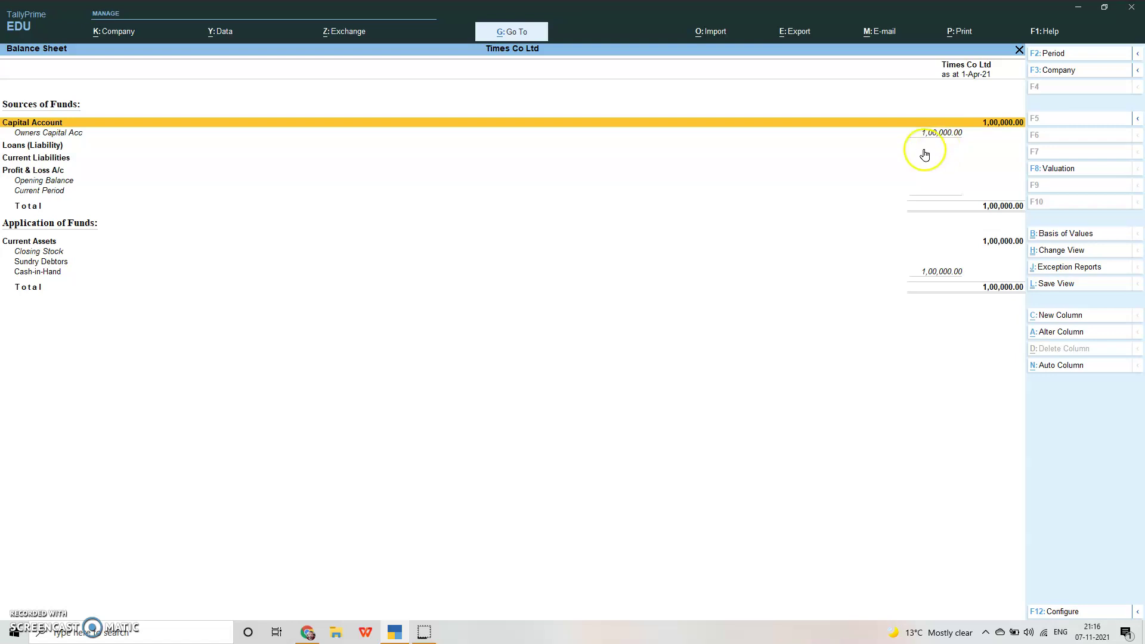
{"action": "key", "text": "F6"}
Step: Reopen receipt voucher entry and switch it to Single Entry mode
{"action": "key", "text": "Escape"}
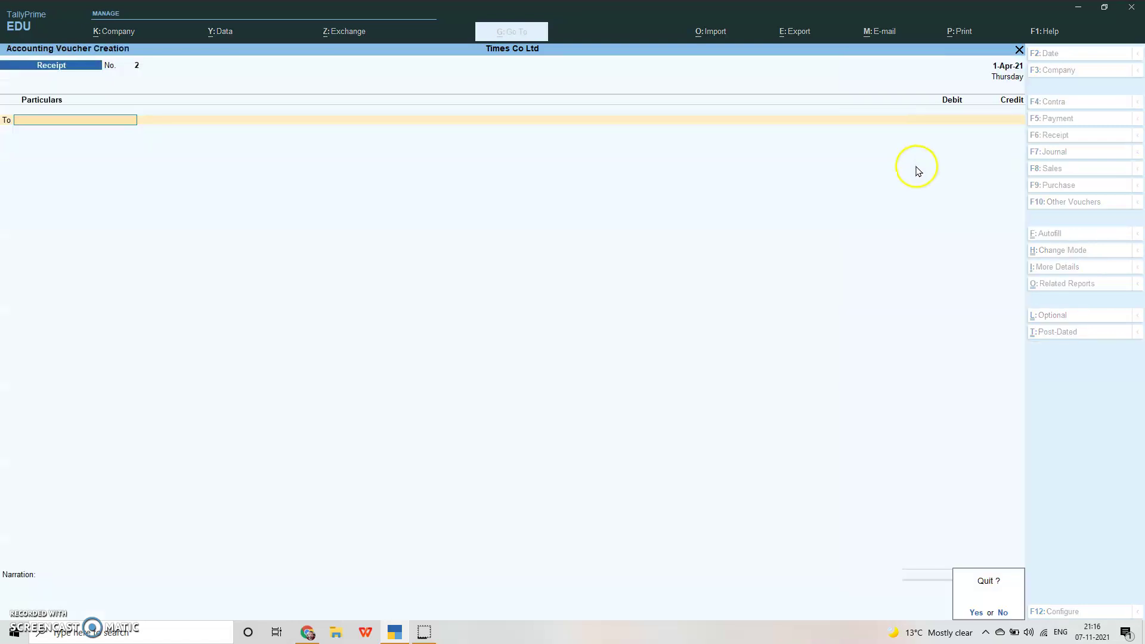
{"action": "key", "text": "y"}
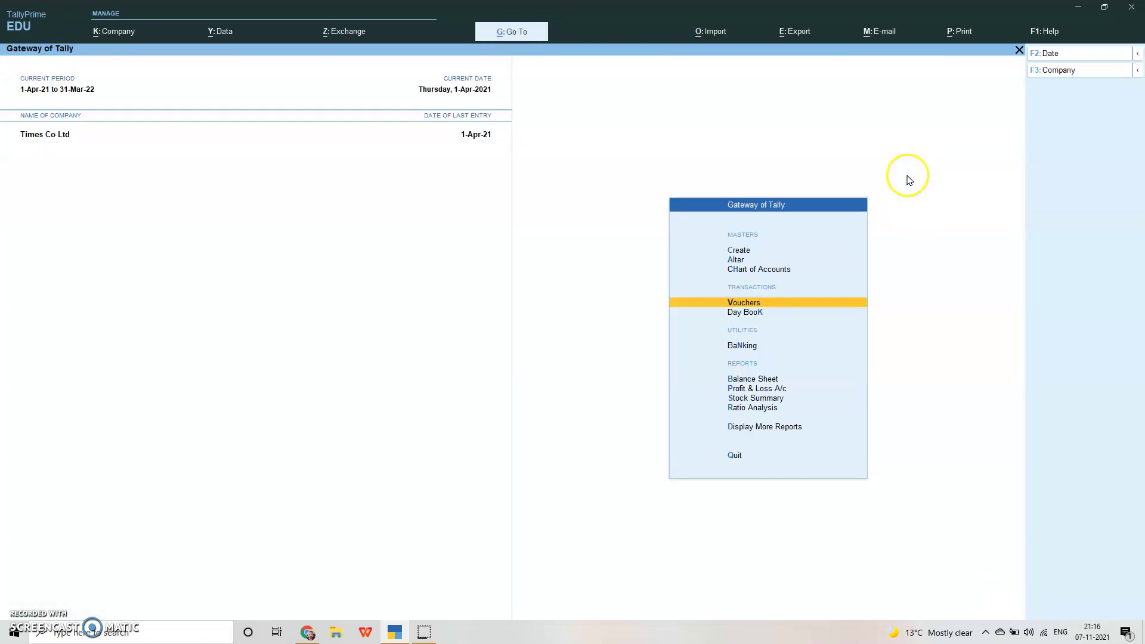
{"action": "left_click", "coordinate": [762, 304]}
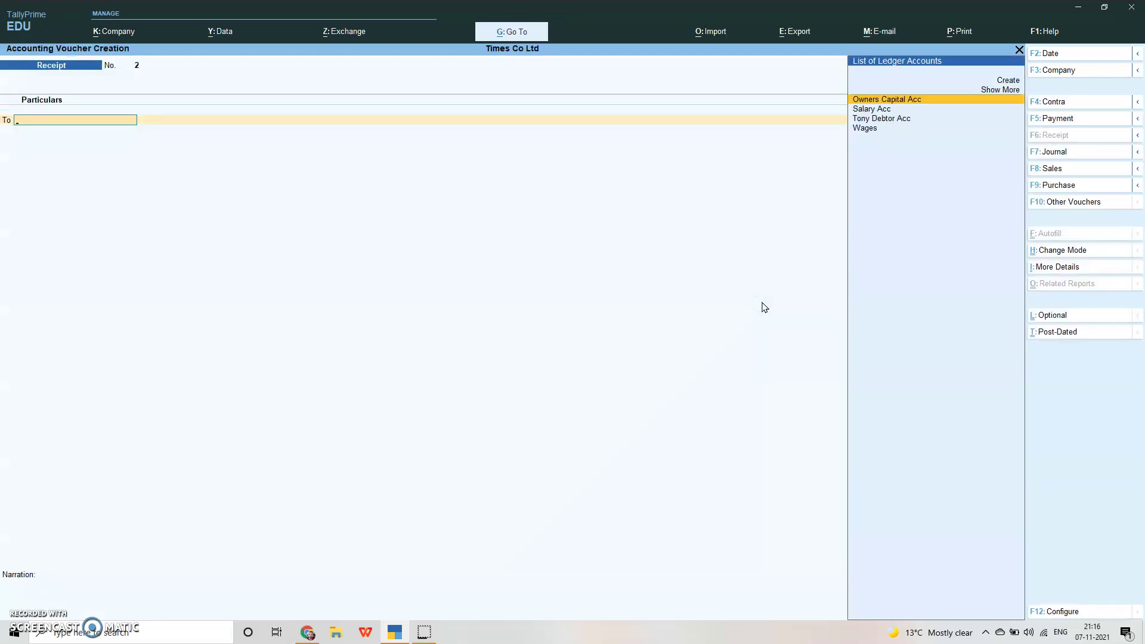
{"action": "left_click", "coordinate": [1064, 253]}
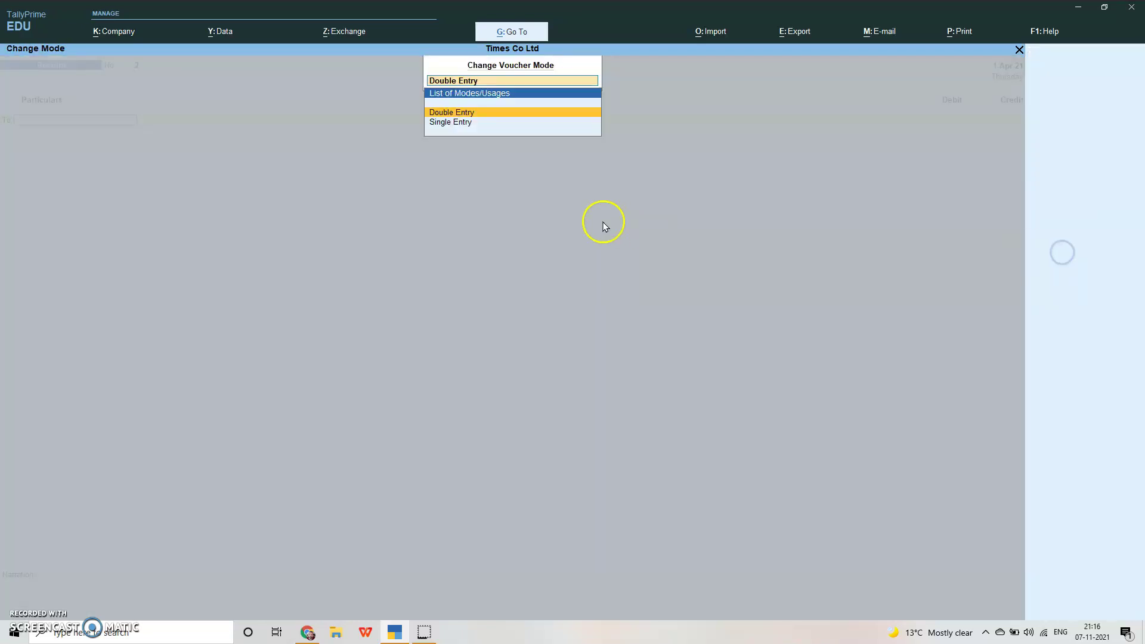
{"action": "left_click", "coordinate": [458, 123]}
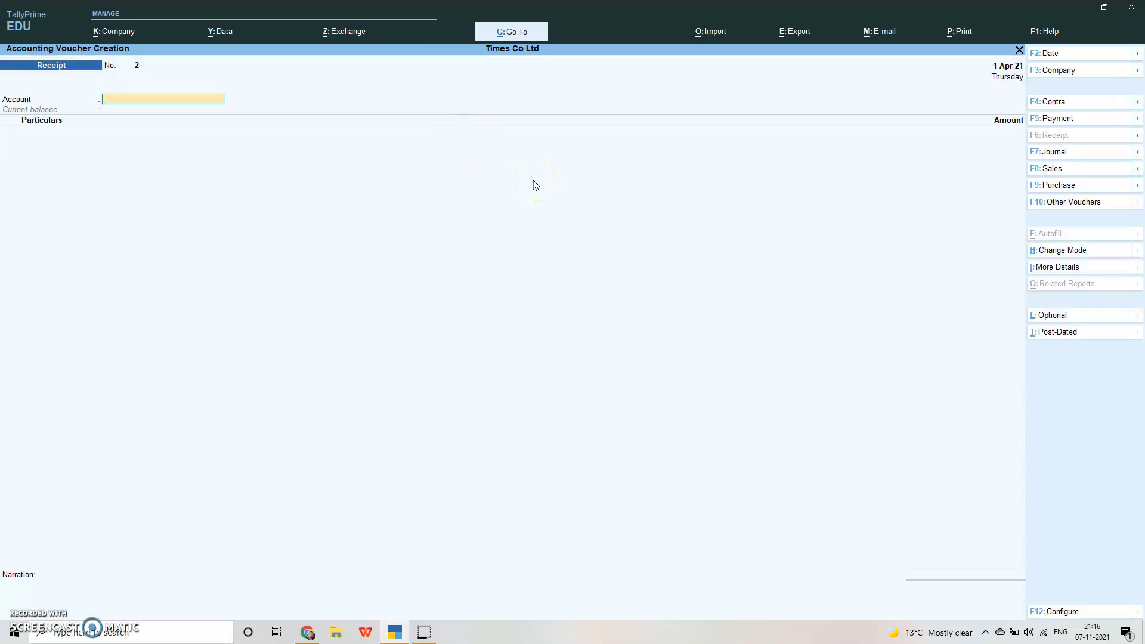
Step: Set Cash as the account, enter Owners Capital Acc for 50,000, and save Receipt No. 2
{"action": "left_click", "coordinate": [457, 182]}
{"action": "type", "text": "C"}
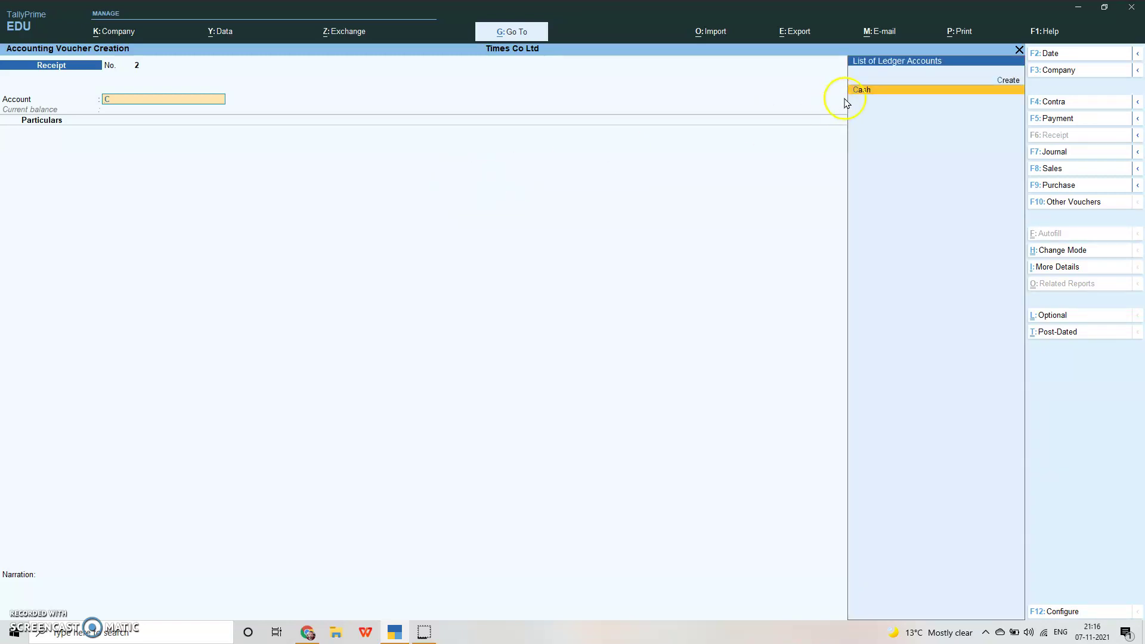
{"action": "left_click", "coordinate": [866, 89]}
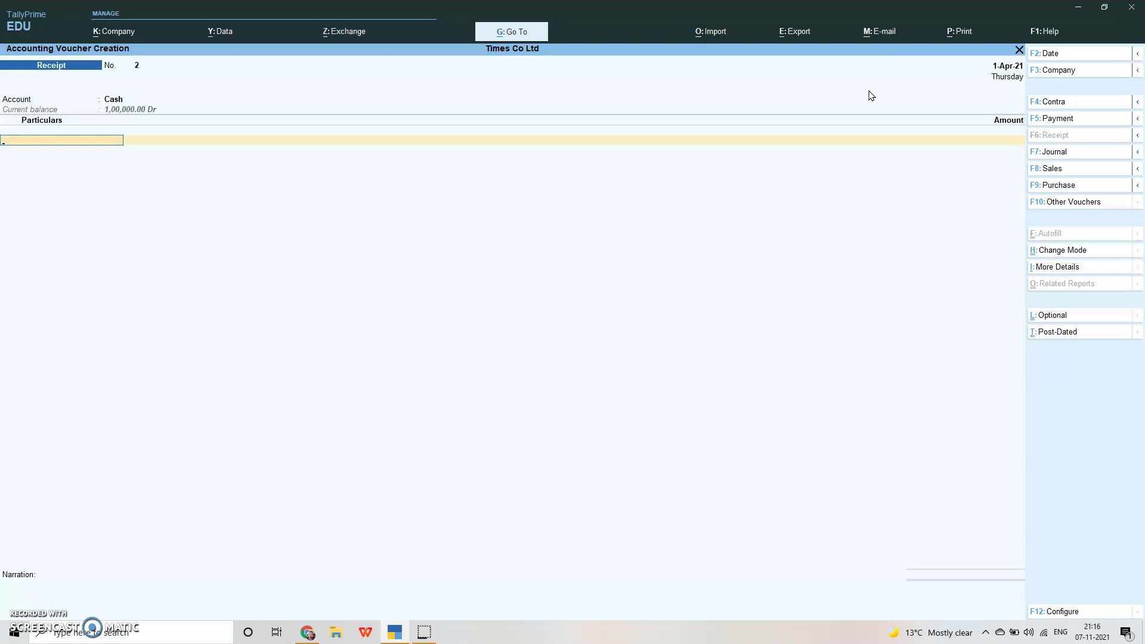
{"action": "type", "text": "O"}
{"action": "left_click", "coordinate": [877, 109]}
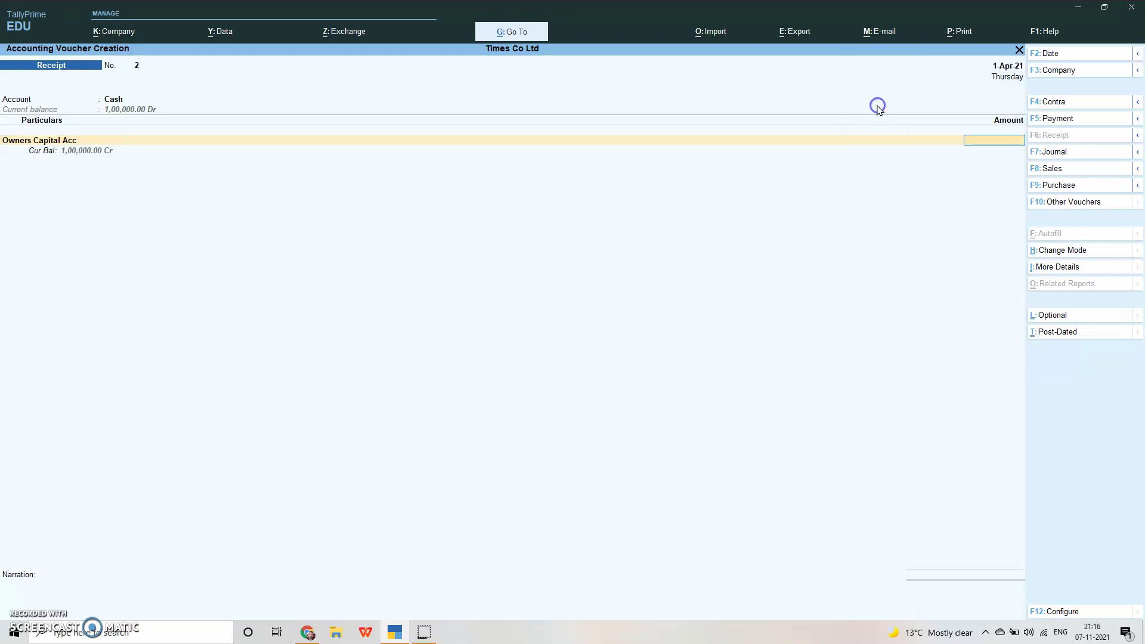
{"action": "type", "text": "50000"}
{"action": "key", "text": "Return"}
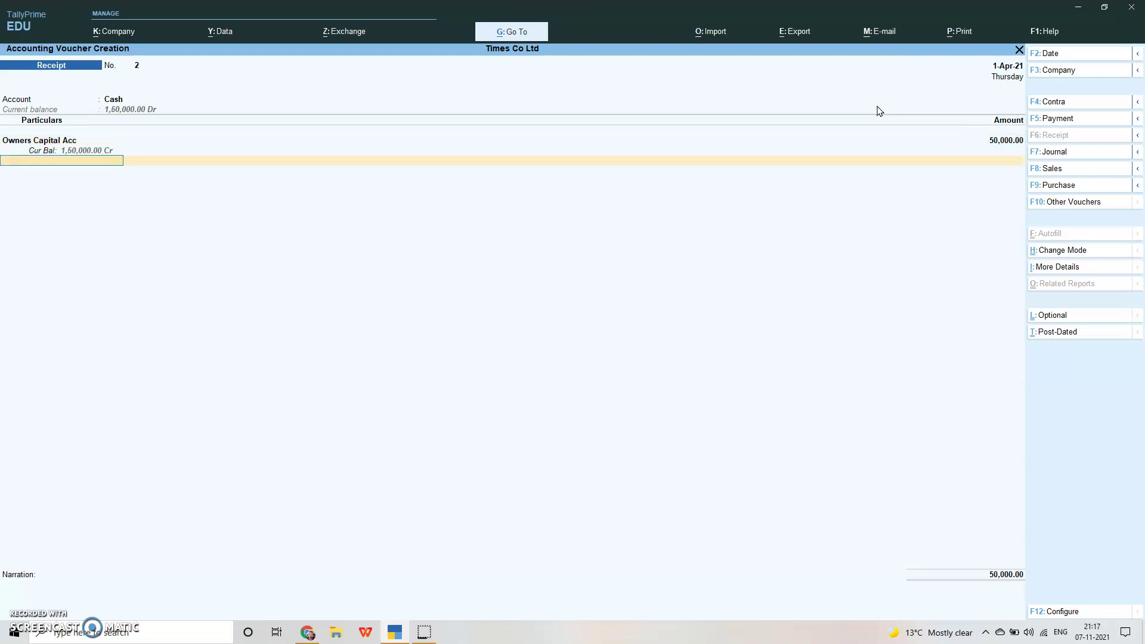
{"action": "key", "text": "Return"}
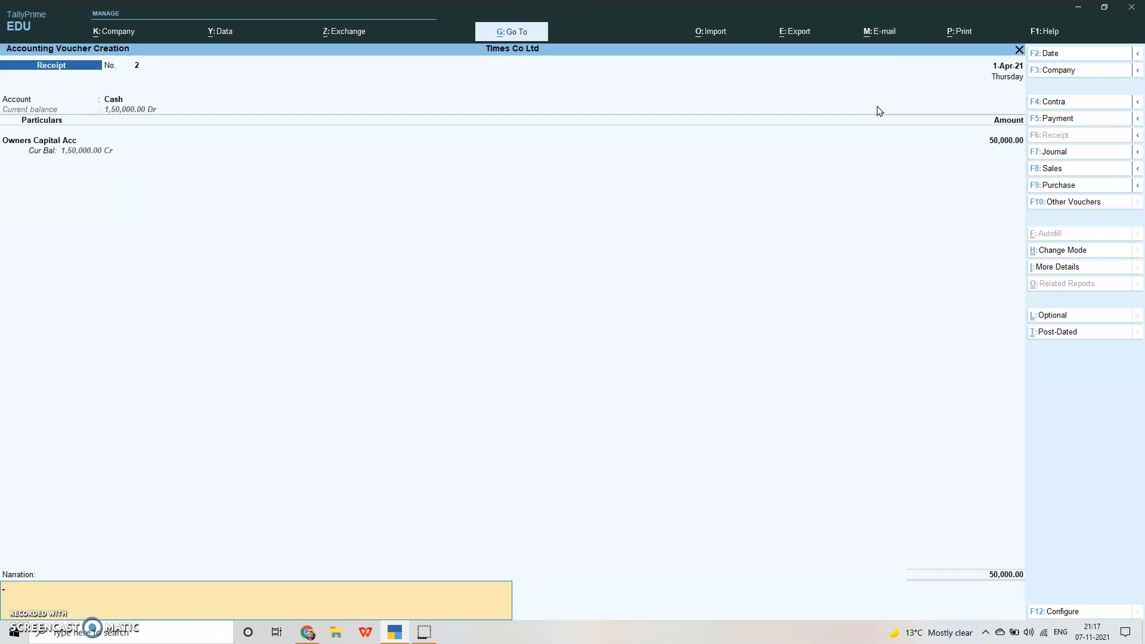
{"action": "key", "text": "Return"}
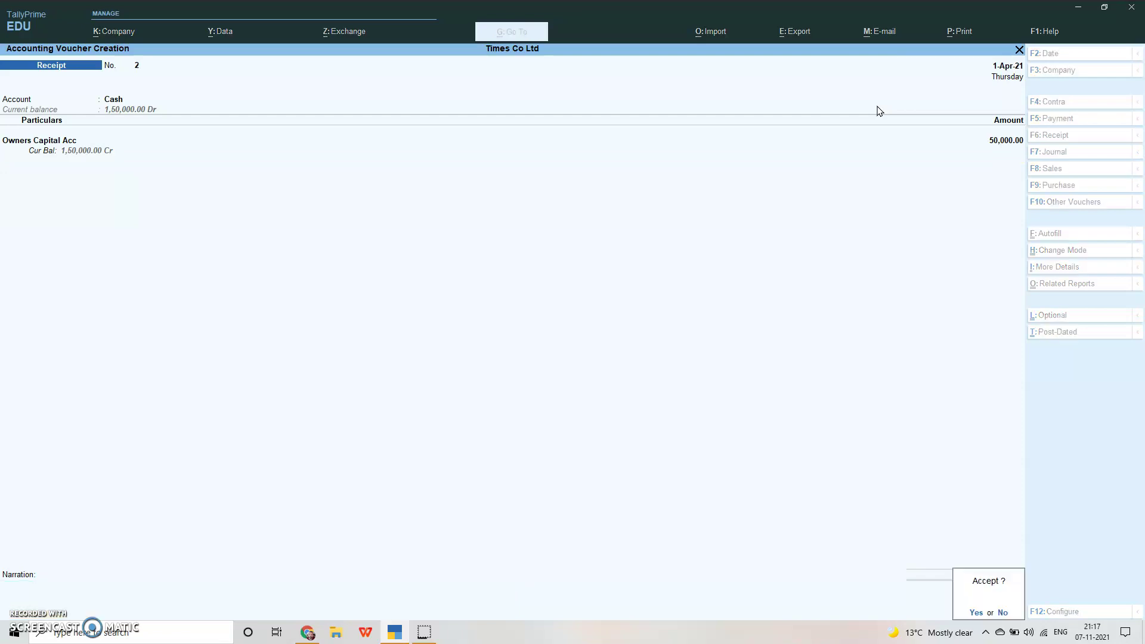
{"action": "key", "text": "y"}
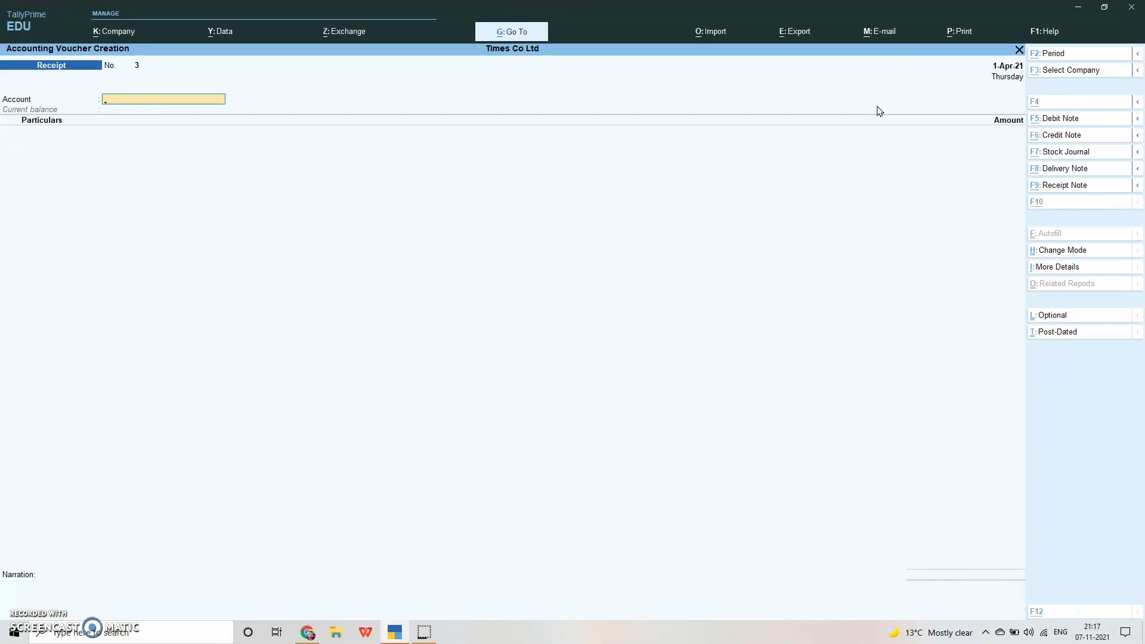
{"action": "key", "text": "alt+g"}
{"action": "left_click", "coordinate": [408, 192]}
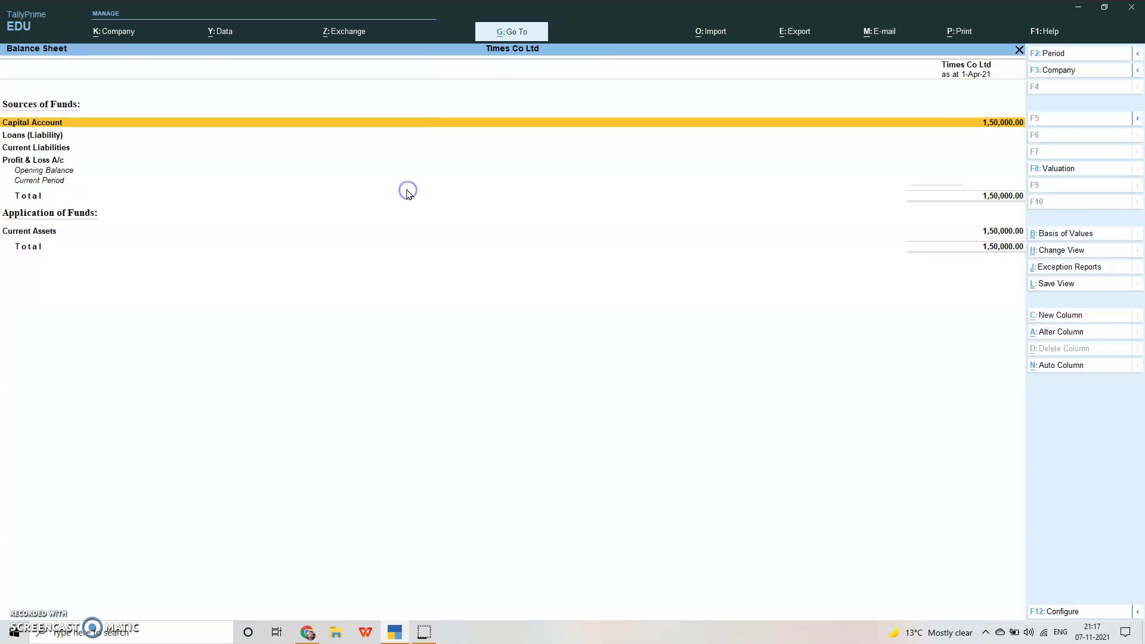
{"action": "key", "text": "alt+F5"}
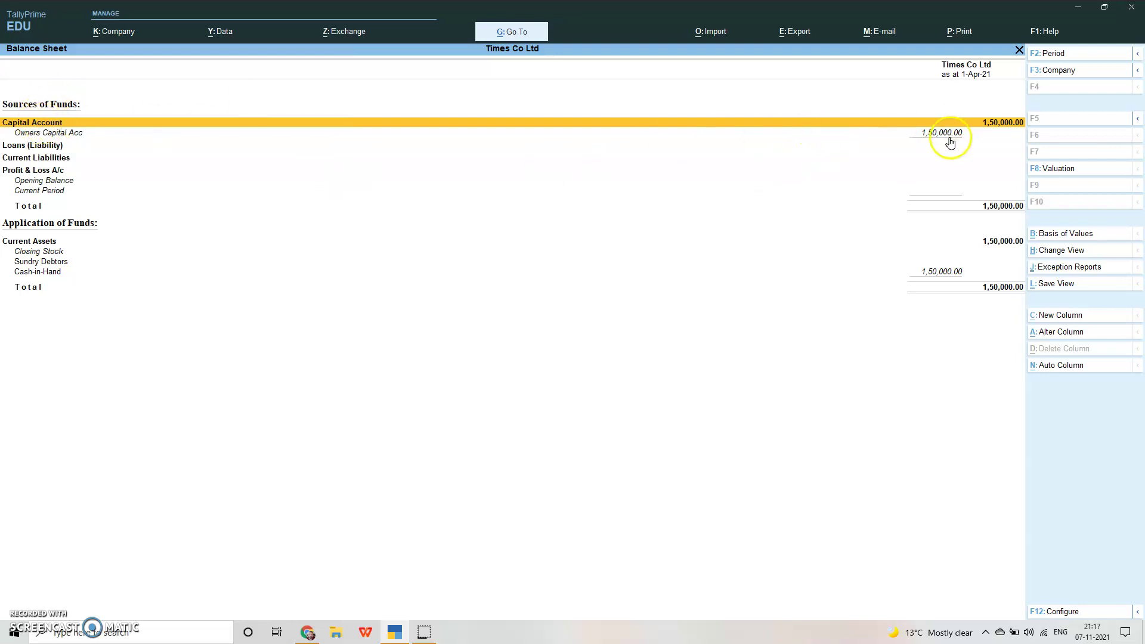
{"action": "left_click", "coordinate": [927, 133]}
{"action": "key", "text": "Escape"}
{"action": "key", "text": "y"}
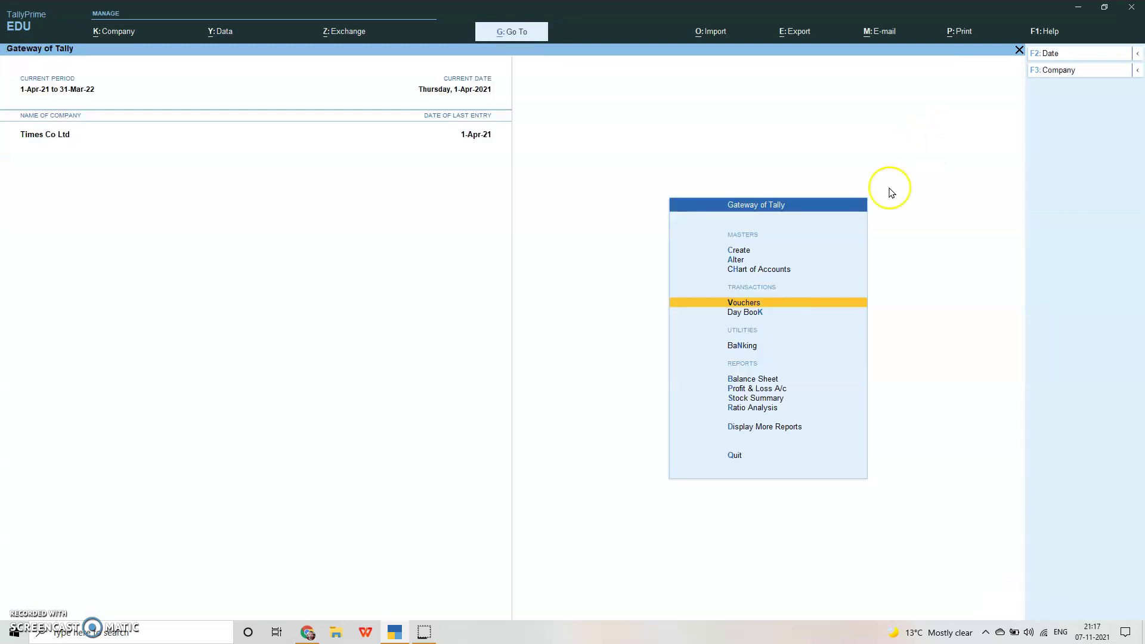
{"action": "left_click", "coordinate": [745, 305]}
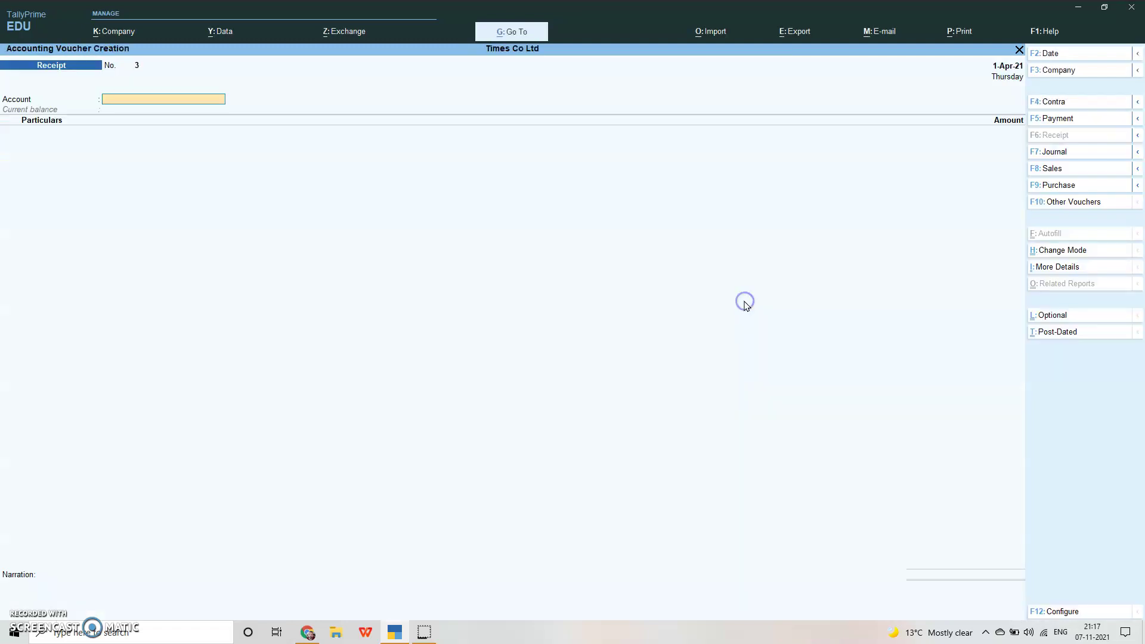
Step: Switch to a Contra voucher in Double Entry mode
{"action": "left_click", "coordinate": [1062, 106]}
{"action": "left_click", "coordinate": [1060, 257]}
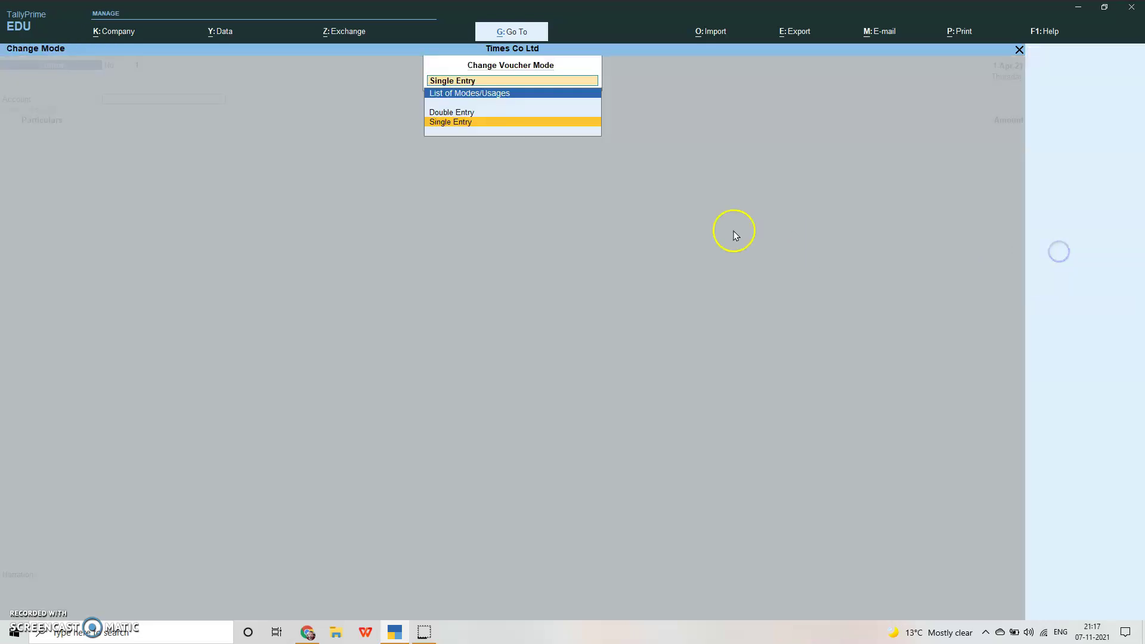
{"action": "left_click", "coordinate": [472, 113]}
{"action": "left_click", "coordinate": [742, 174]}
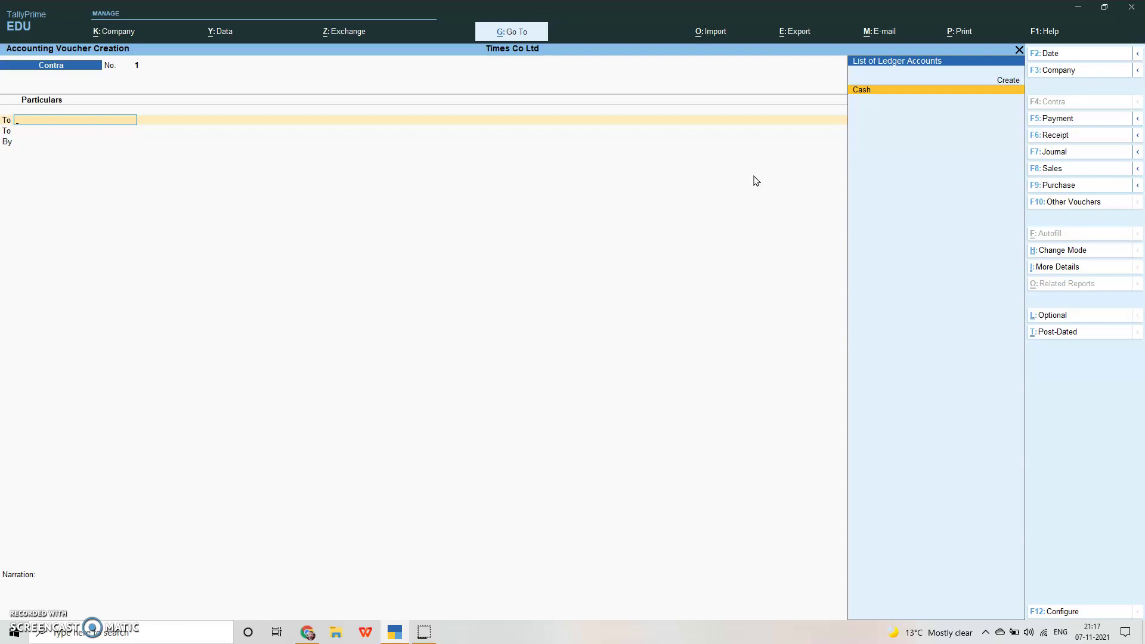
{"action": "key", "text": "Escape"}
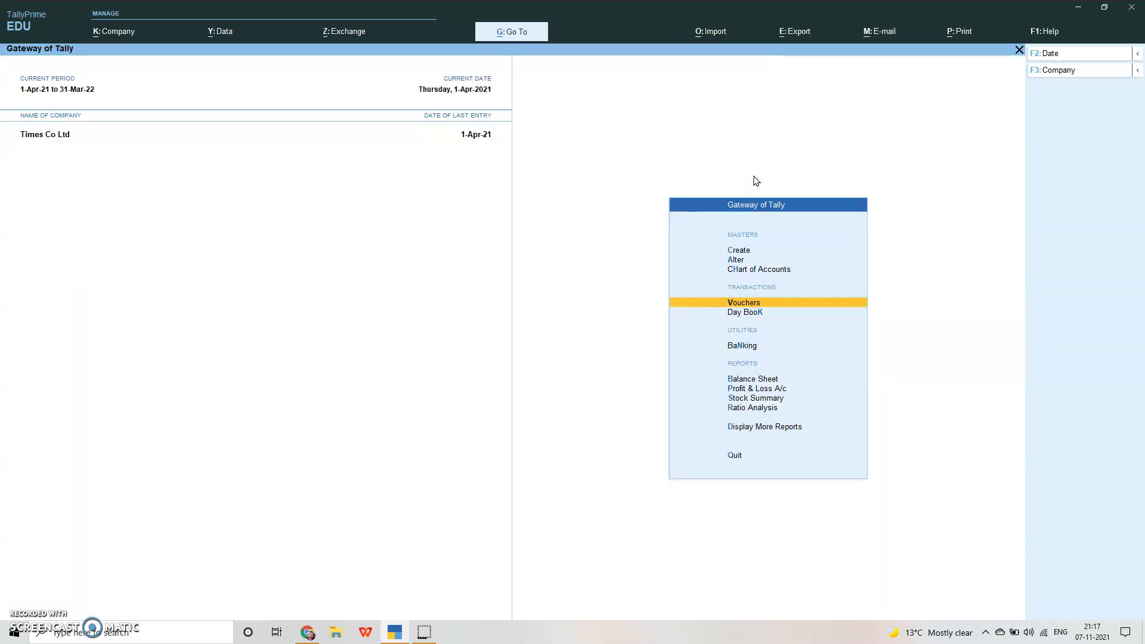
{"action": "left_click", "coordinate": [743, 304]}
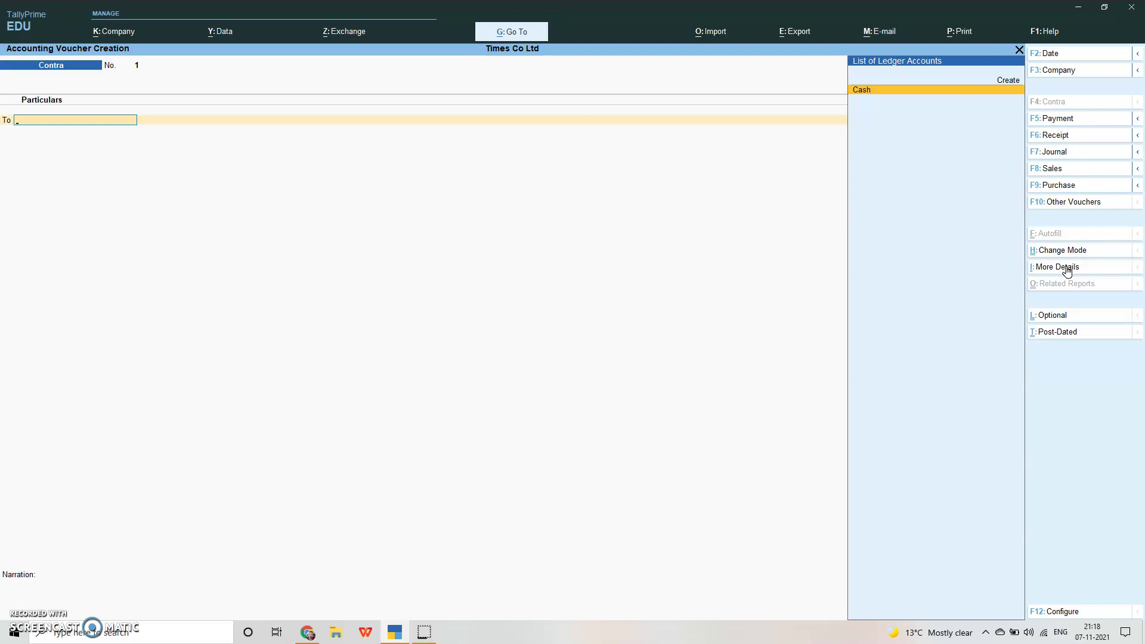
Step: Credit Cash 50,000 on the To line of Contra No. 1
{"action": "key", "text": "Return"}
{"action": "type", "text": "50000"}
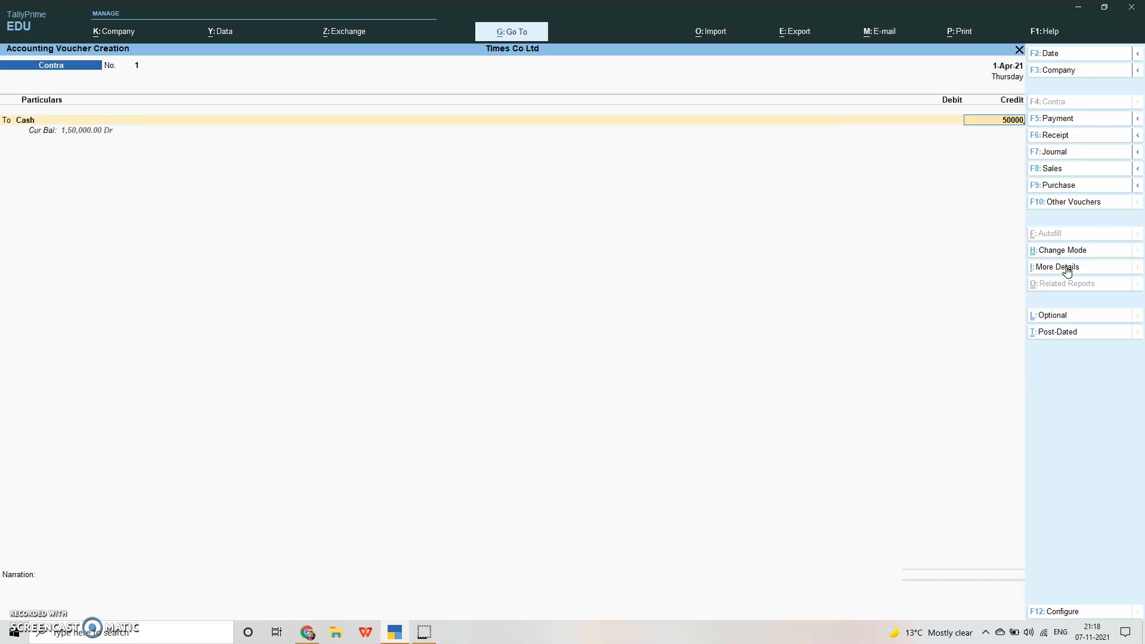
{"action": "key", "text": "Return"}
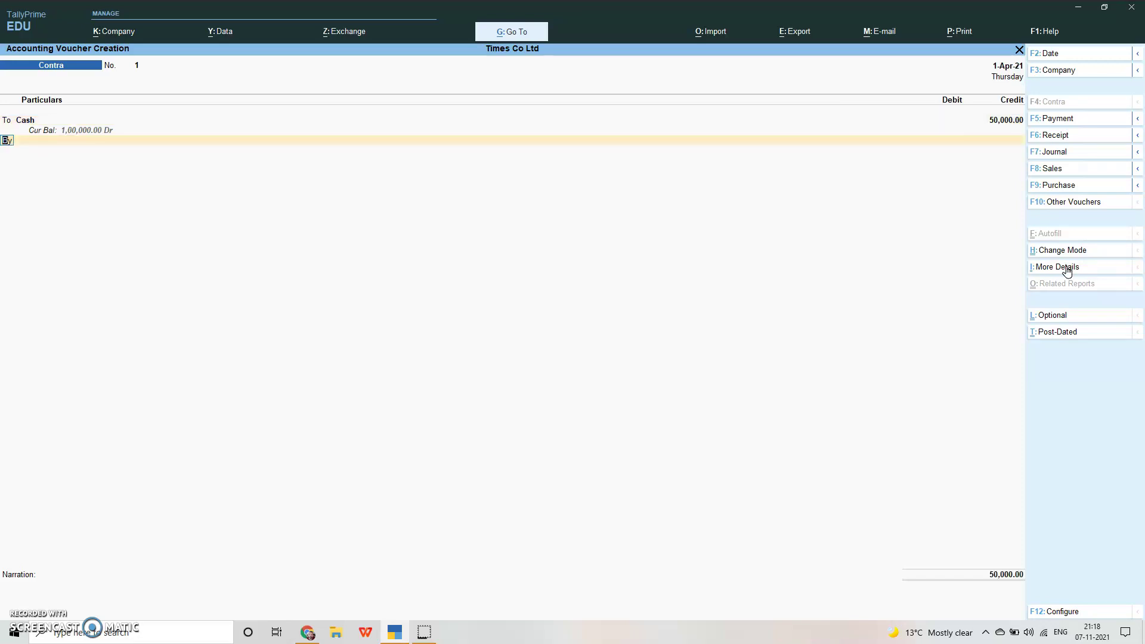
{"action": "key", "text": "Return"}
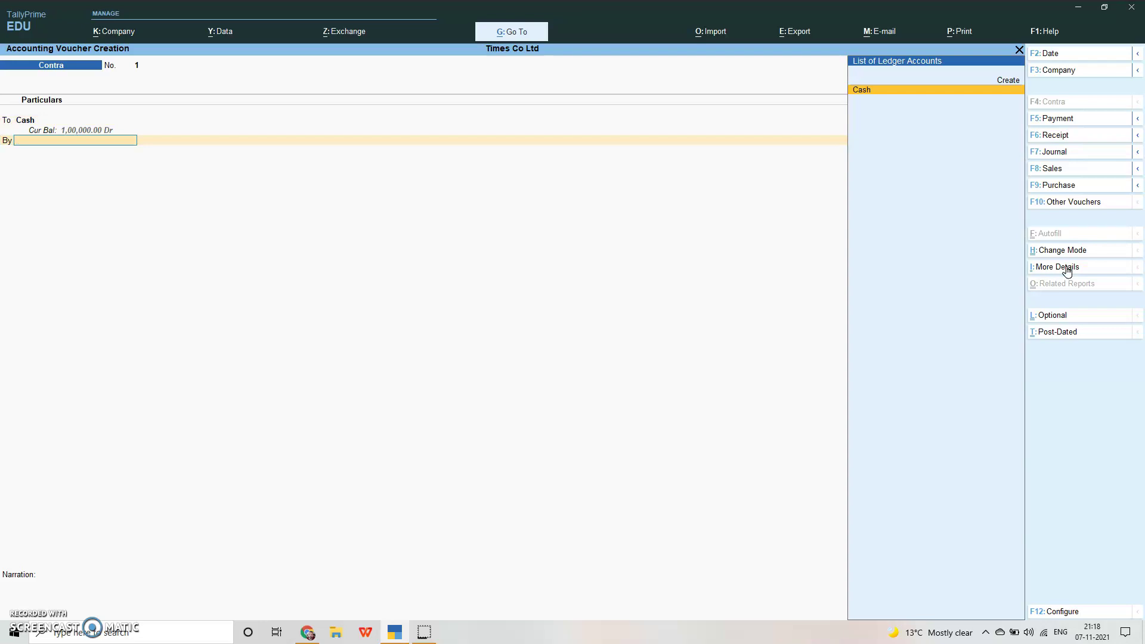
Step: Create a new ledger named SBI Bank Acc under Bank Accounts
{"action": "left_click", "coordinate": [1008, 82]}
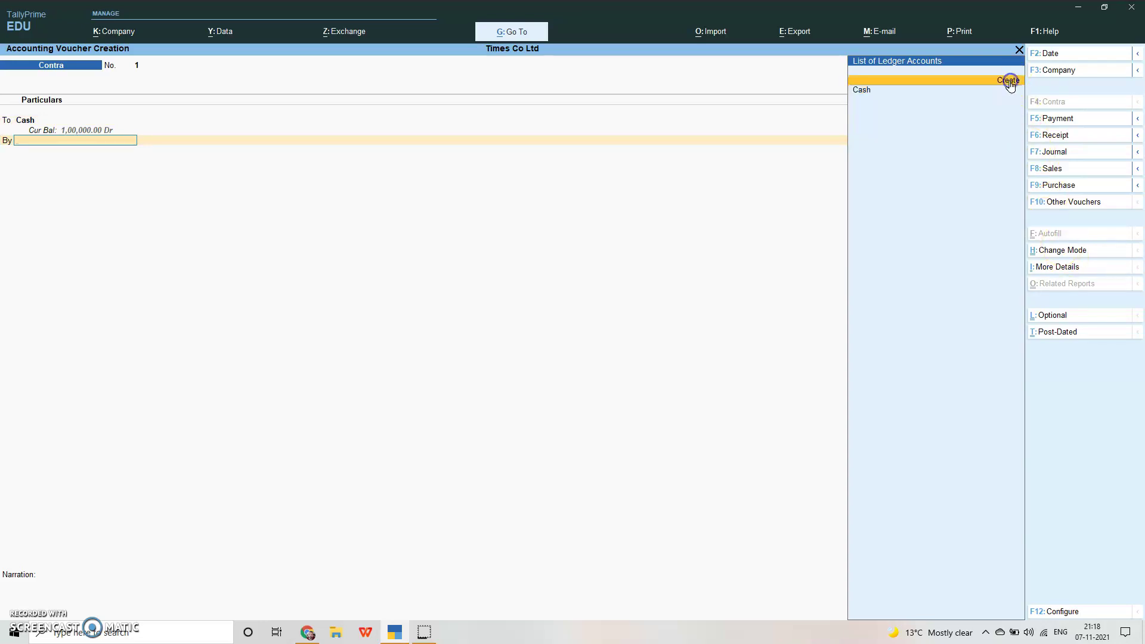
{"action": "left_click", "coordinate": [1010, 82]}
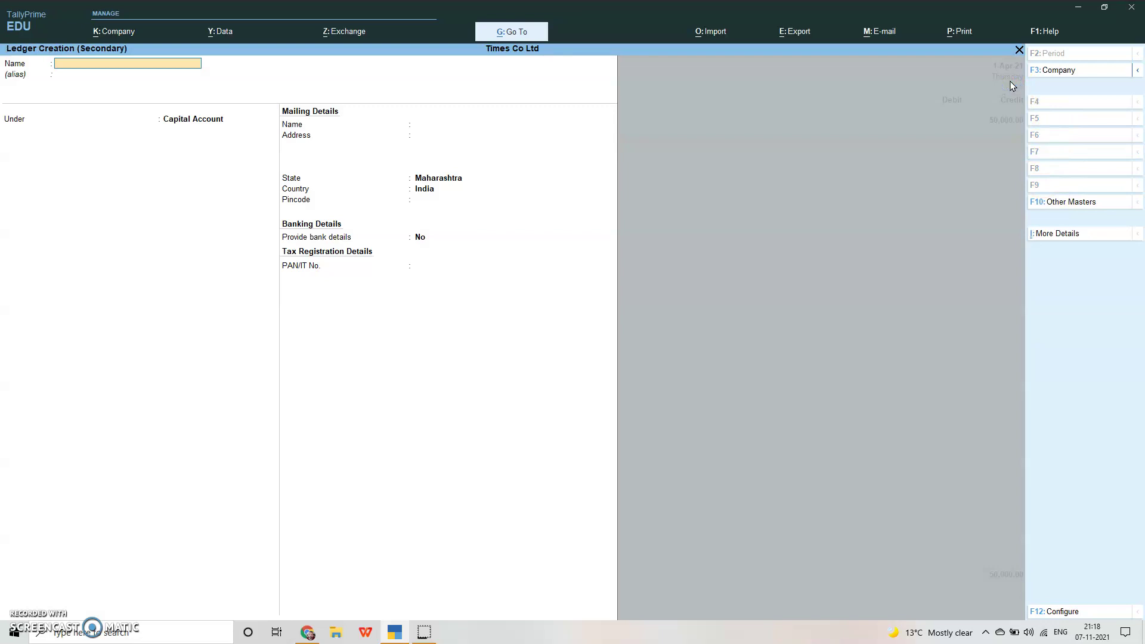
{"action": "type", "text": "SBI Bank acc"}
{"action": "key", "text": "Return"}
{"action": "key", "text": "Return"}
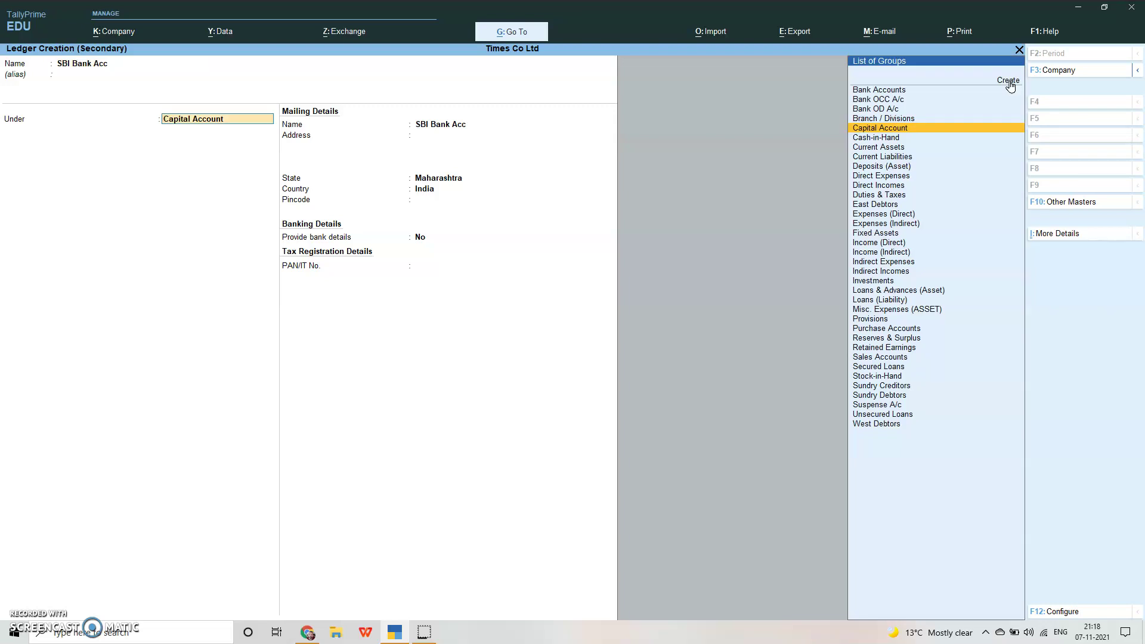
{"action": "type", "text": "Bank"}
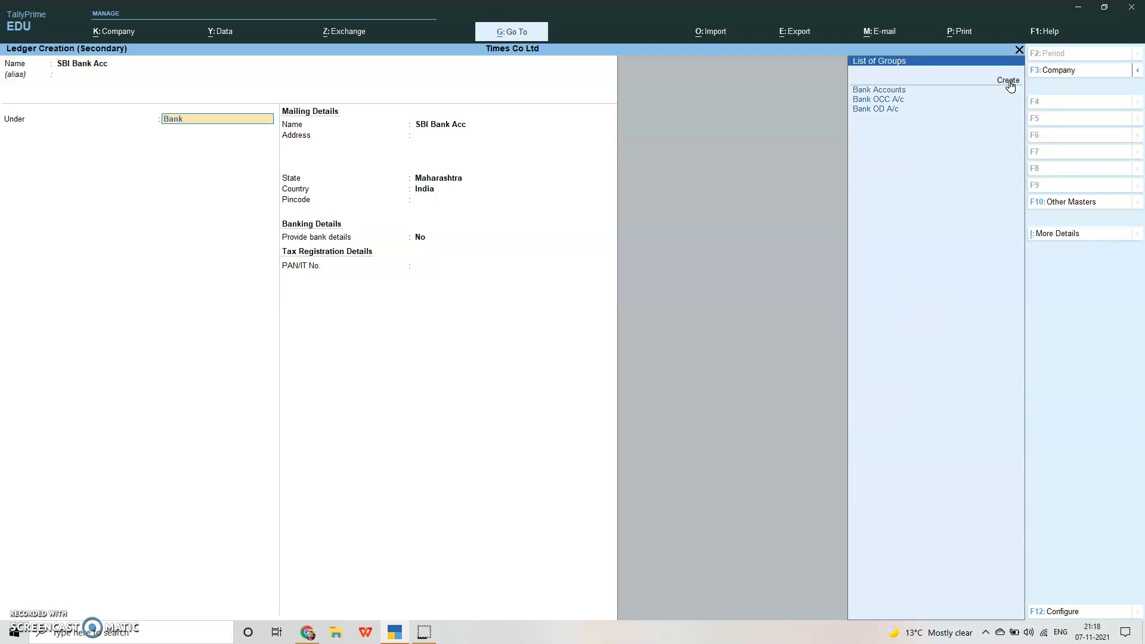
{"action": "left_click", "coordinate": [903, 91]}
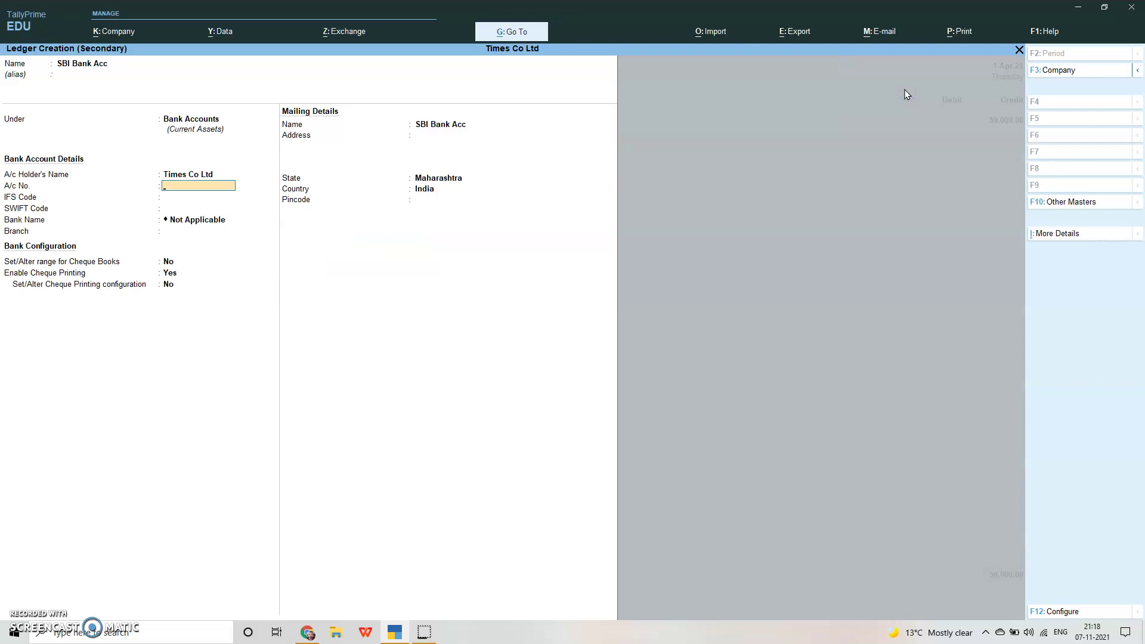
Step: Enter the bank account number and IFS code HGFR123646, skipping SWIFT code
{"action": "type", "text": "123645544"}
{"action": "key", "text": "Return"}
{"action": "type", "text": "232233"}
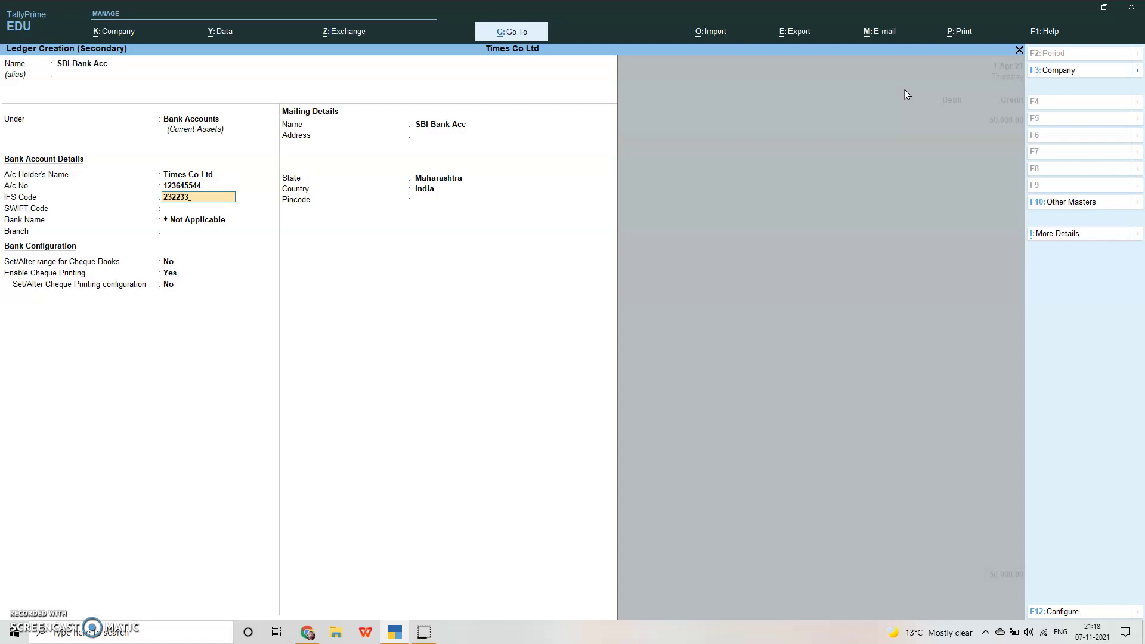
{"action": "key", "text": "Return"}
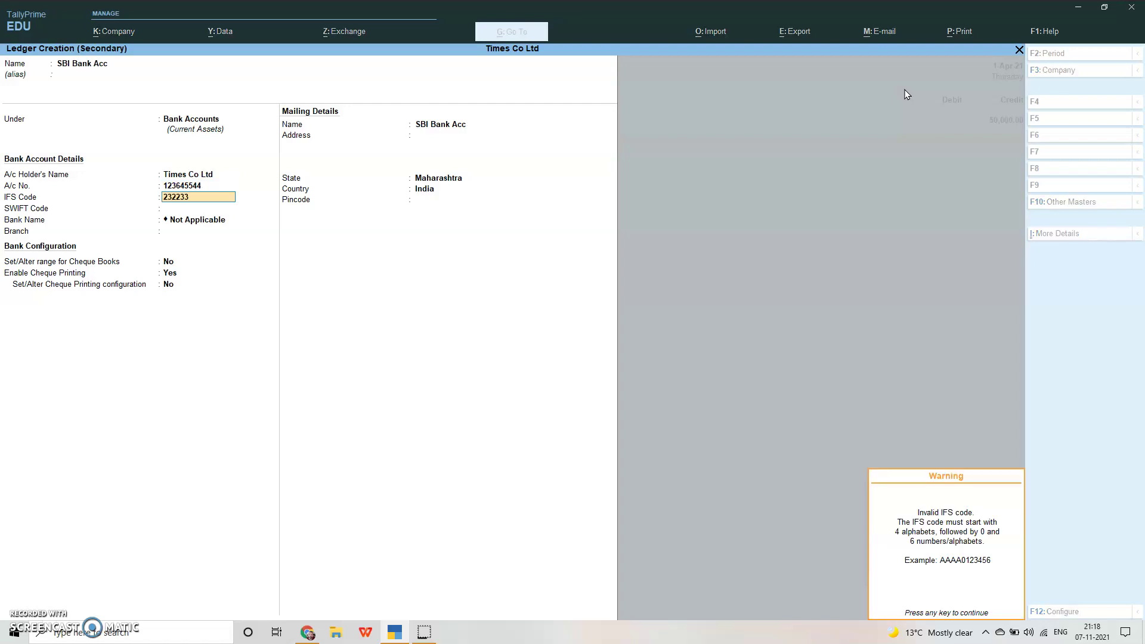
{"action": "key", "text": "Return"}
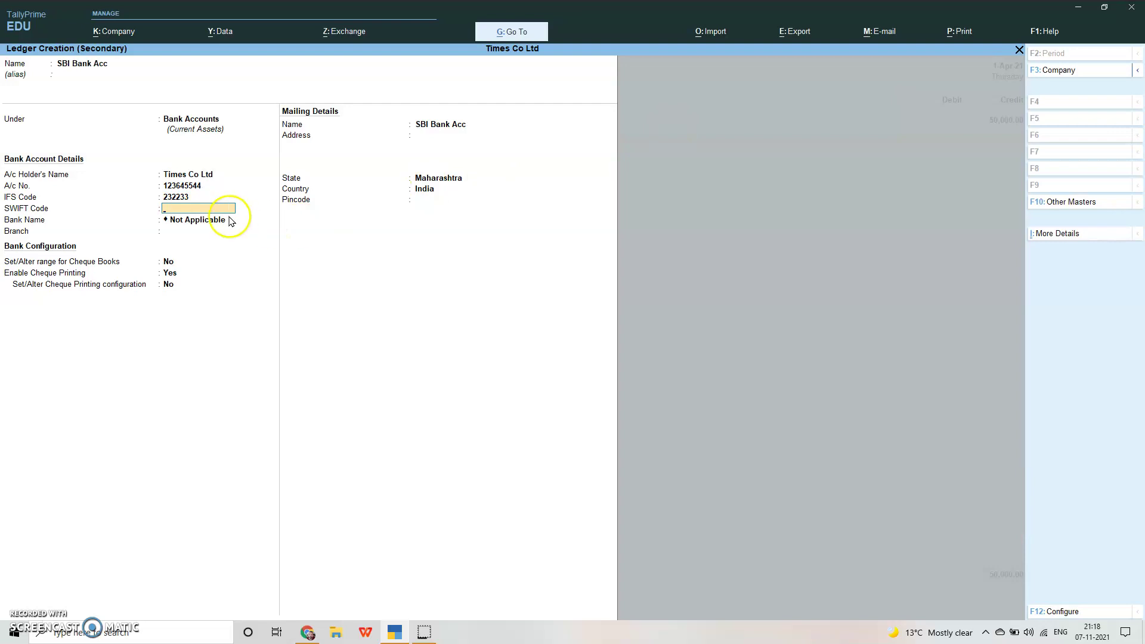
{"action": "left_click", "coordinate": [171, 200]}
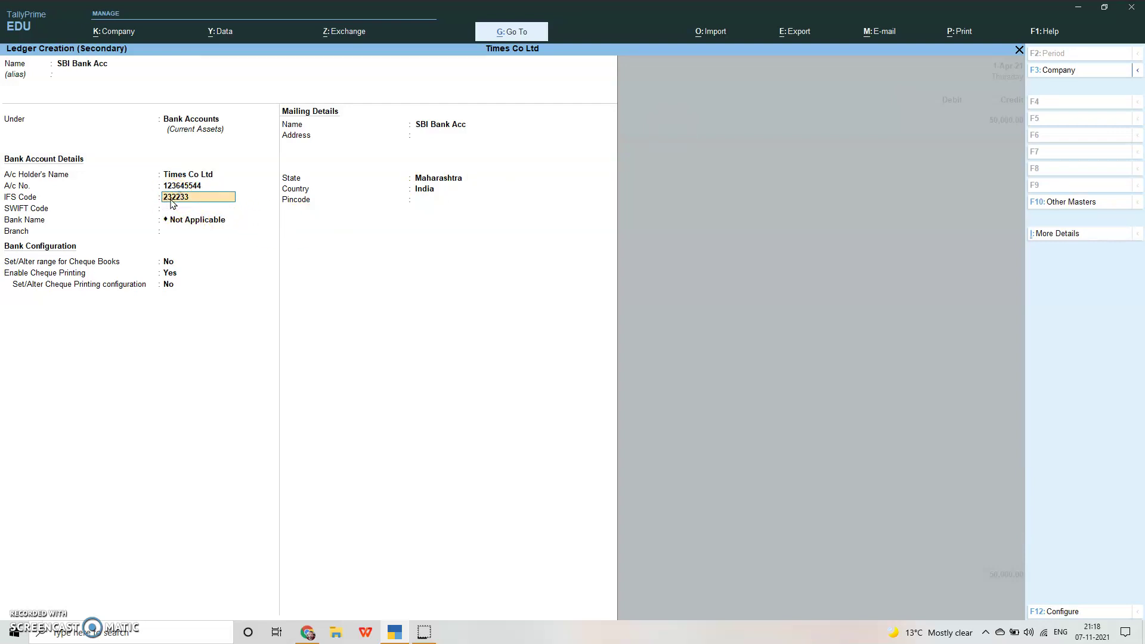
{"action": "type", "text": "HGFR123646"}
{"action": "key", "text": "Return"}
{"action": "key", "text": "Return"}
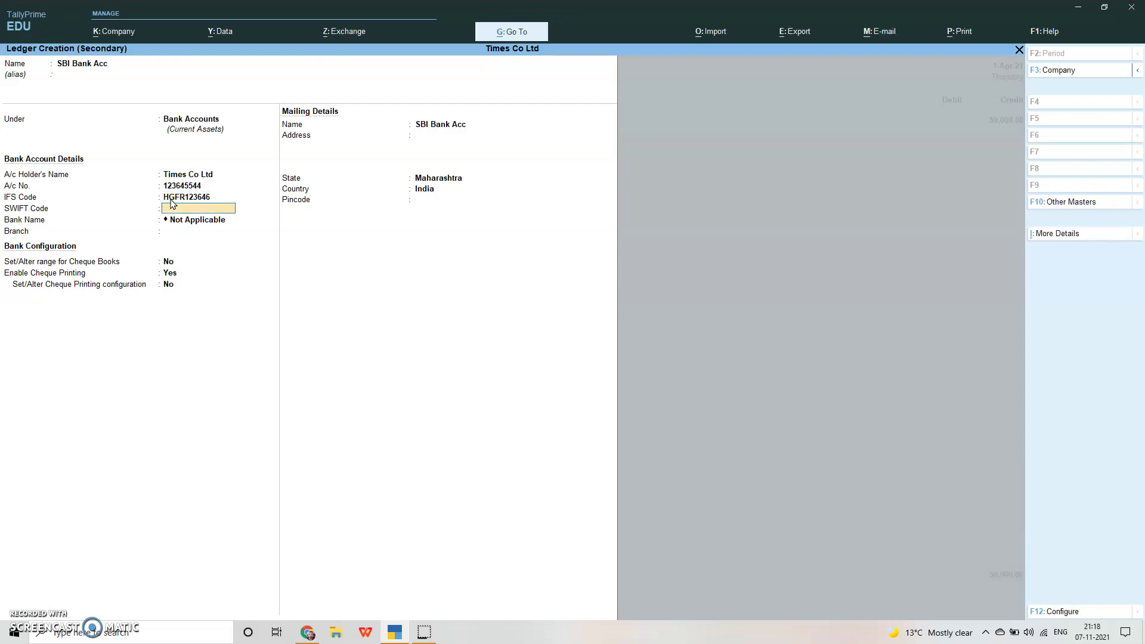
{"action": "key", "text": "Return"}
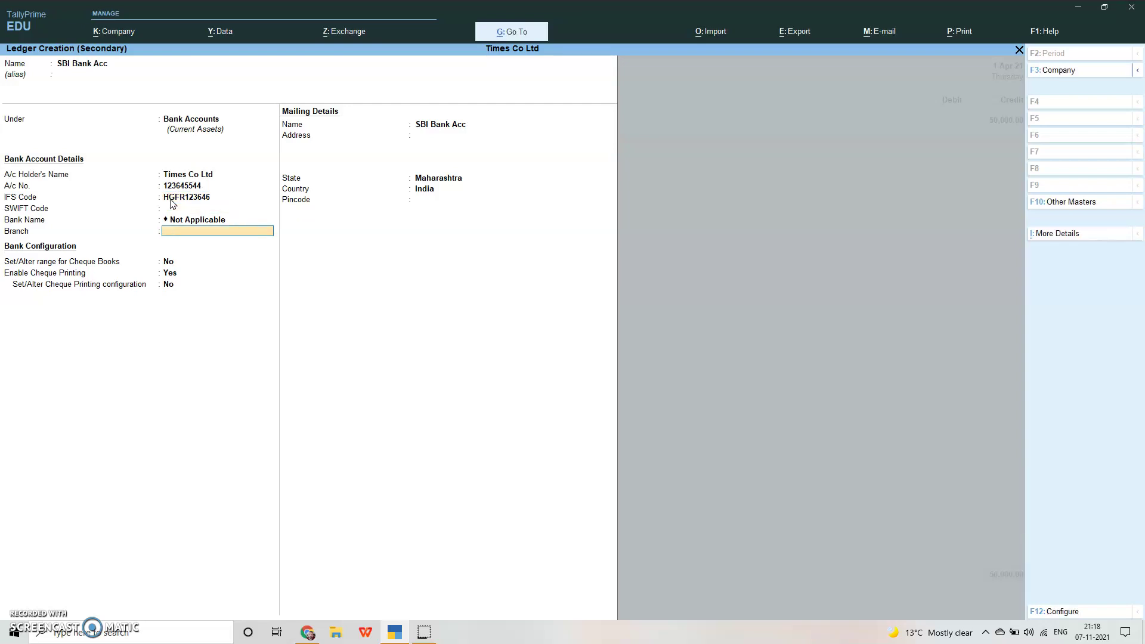
{"action": "key", "text": "Return"}
{"action": "key", "text": "Return"}
{"action": "key", "text": "Return"}
{"action": "key", "text": "Return"}
{"action": "key", "text": "Return"}
{"action": "key", "text": "Return"}
{"action": "key", "text": "Return"}
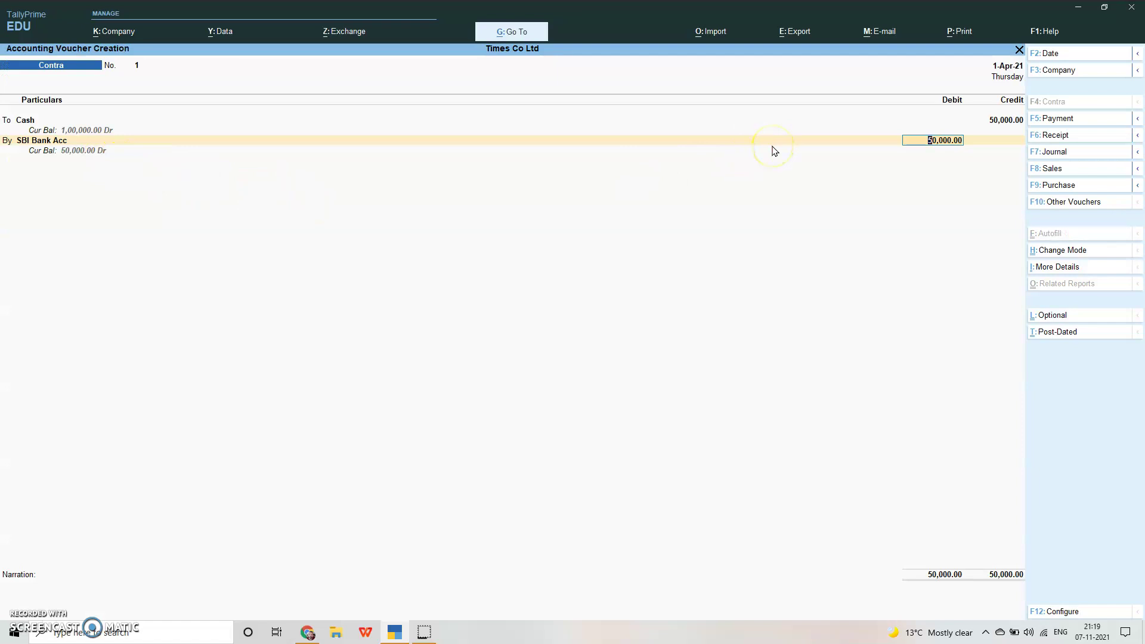
Step: Accept the 50,000 debit to SBI Bank Acc and skip the cash denominations
{"action": "key", "text": "Return"}
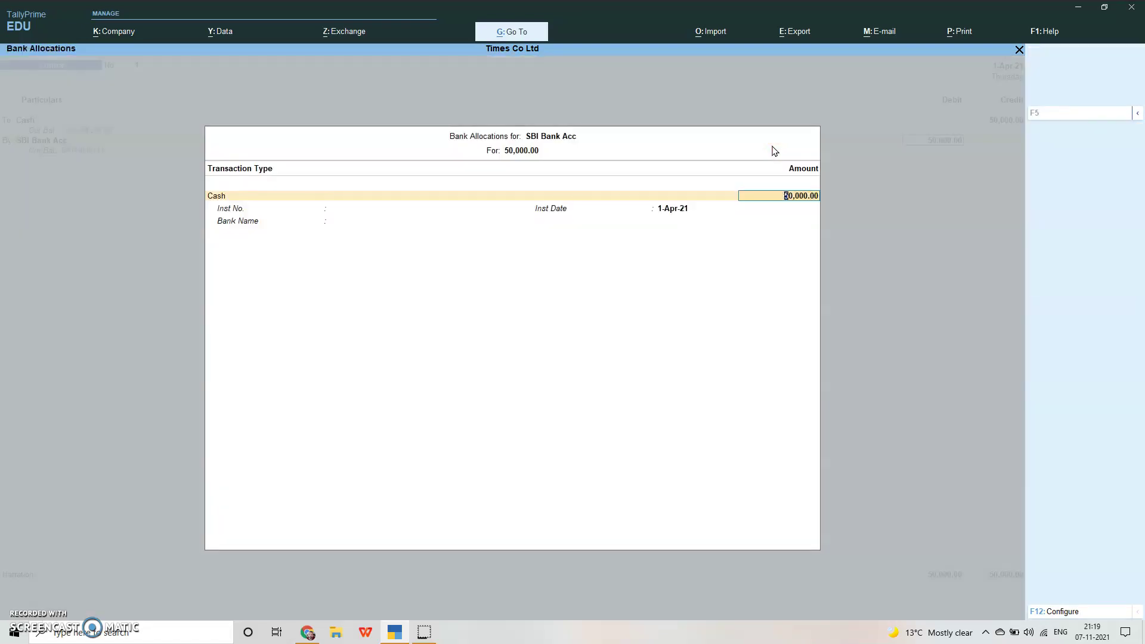
{"action": "key", "text": "Return"}
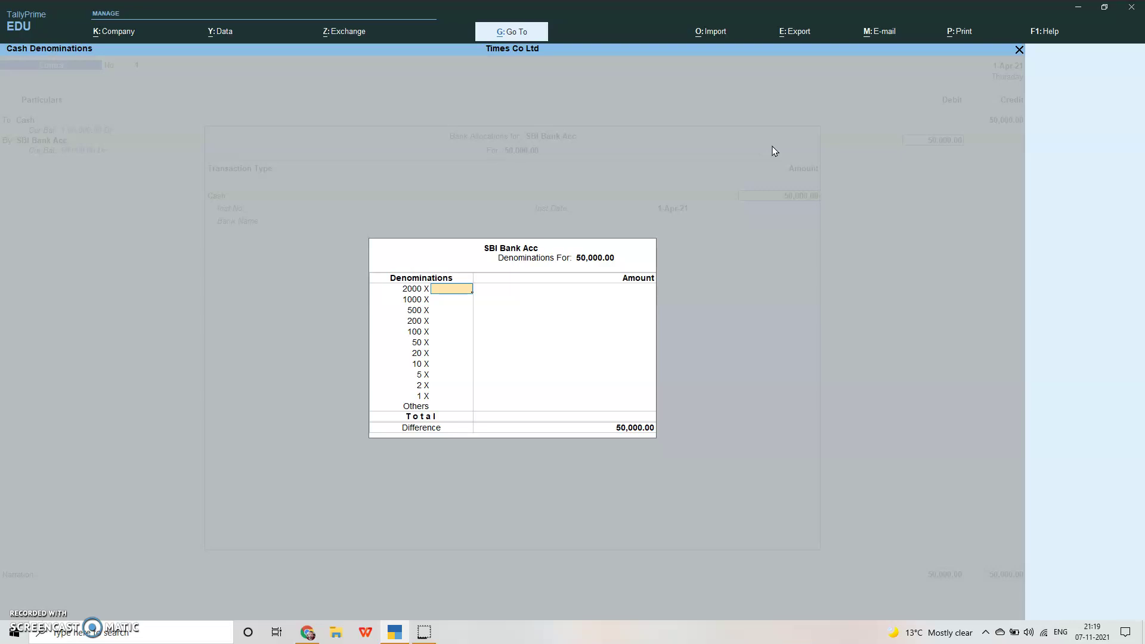
{"action": "key", "text": "Down"}
{"action": "key", "text": "Down"}
{"action": "key", "text": "Down"}
{"action": "key", "text": "Down"}
{"action": "key", "text": "Down"}
{"action": "key", "text": "Down"}
{"action": "key", "text": "Down"}
{"action": "key", "text": "Down"}
{"action": "key", "text": "Down"}
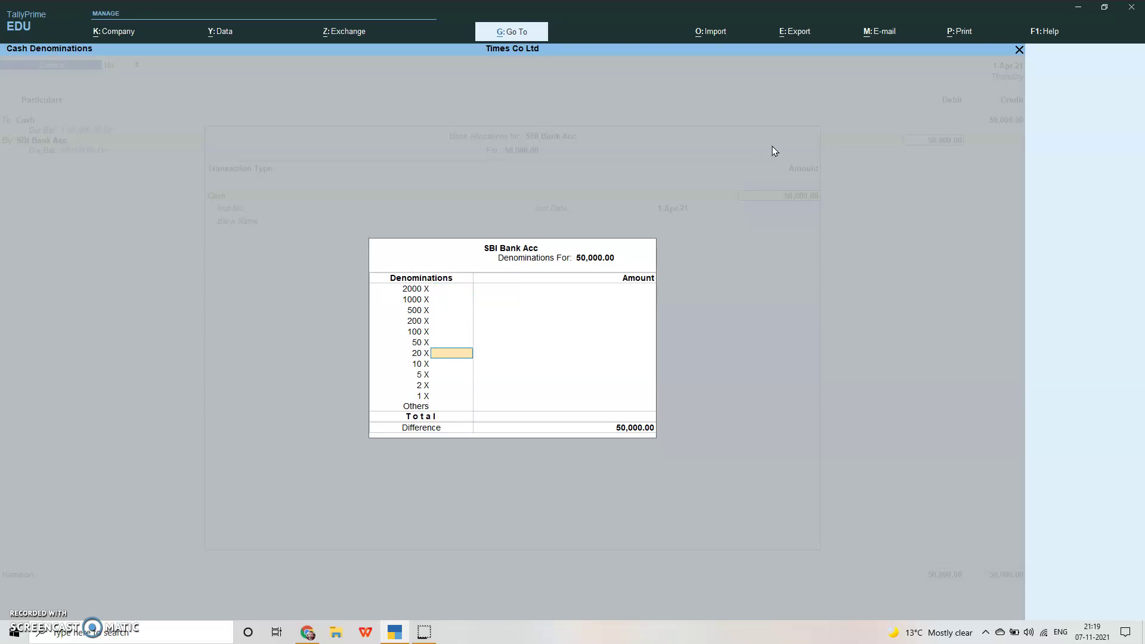
{"action": "key", "text": "Down"}
{"action": "key", "text": "Down"}
{"action": "key", "text": "Down"}
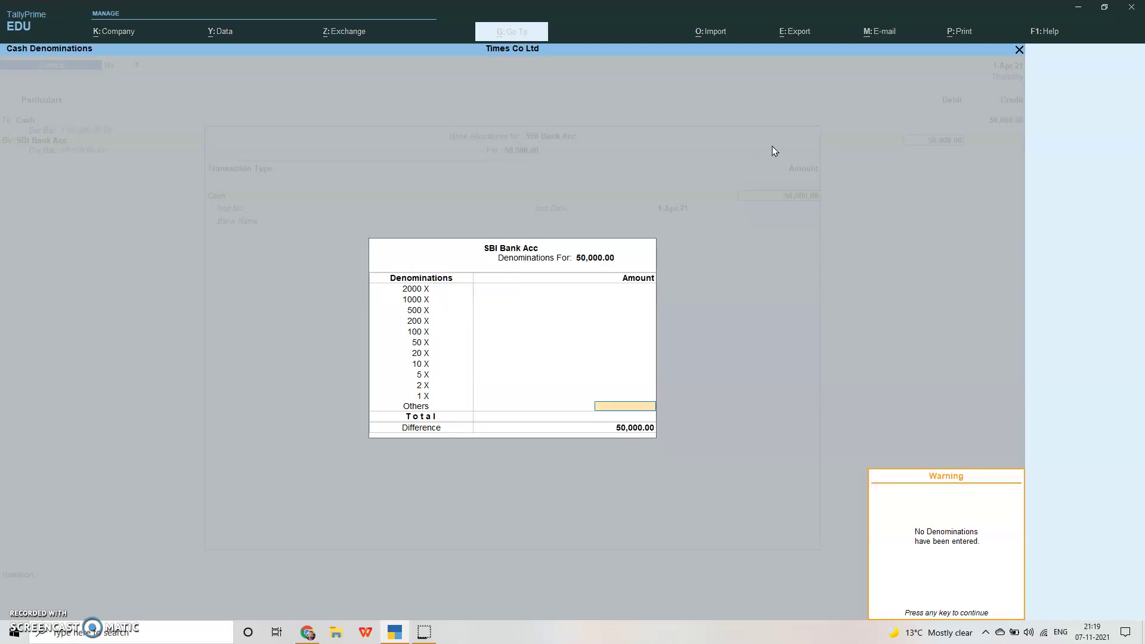
{"action": "key", "text": "Down"}
{"action": "key", "text": "Return"}
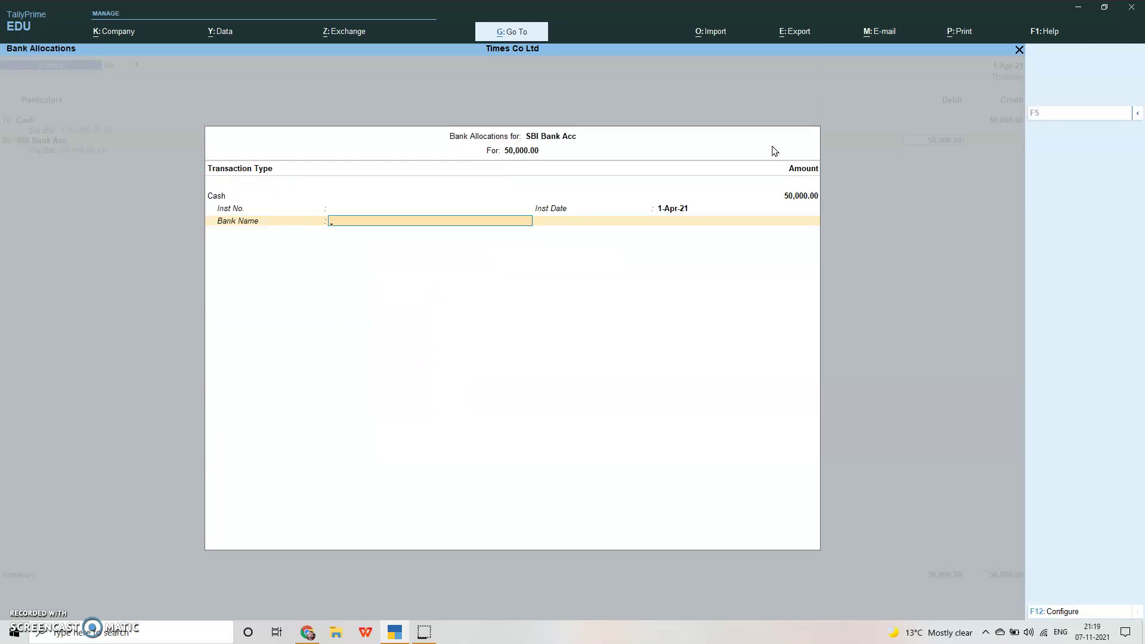
Step: Specify 'State bank of India' as the bank name in Bank Allocations
{"action": "type", "text": "Sb"}
{"action": "key", "text": "BackSpace"}
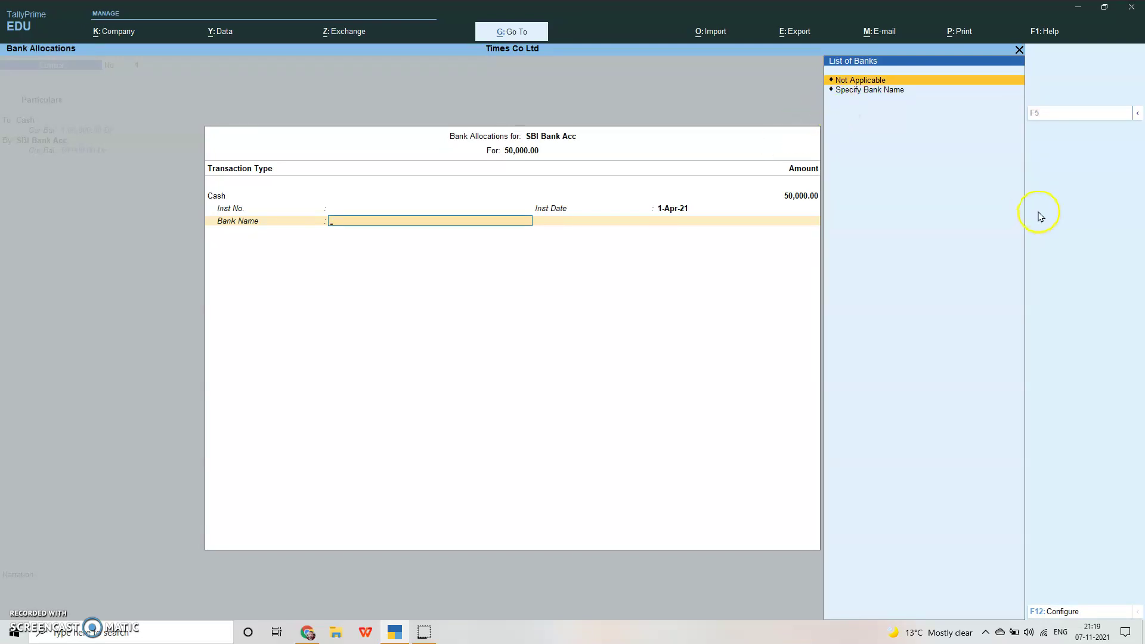
{"action": "left_click", "coordinate": [895, 93]}
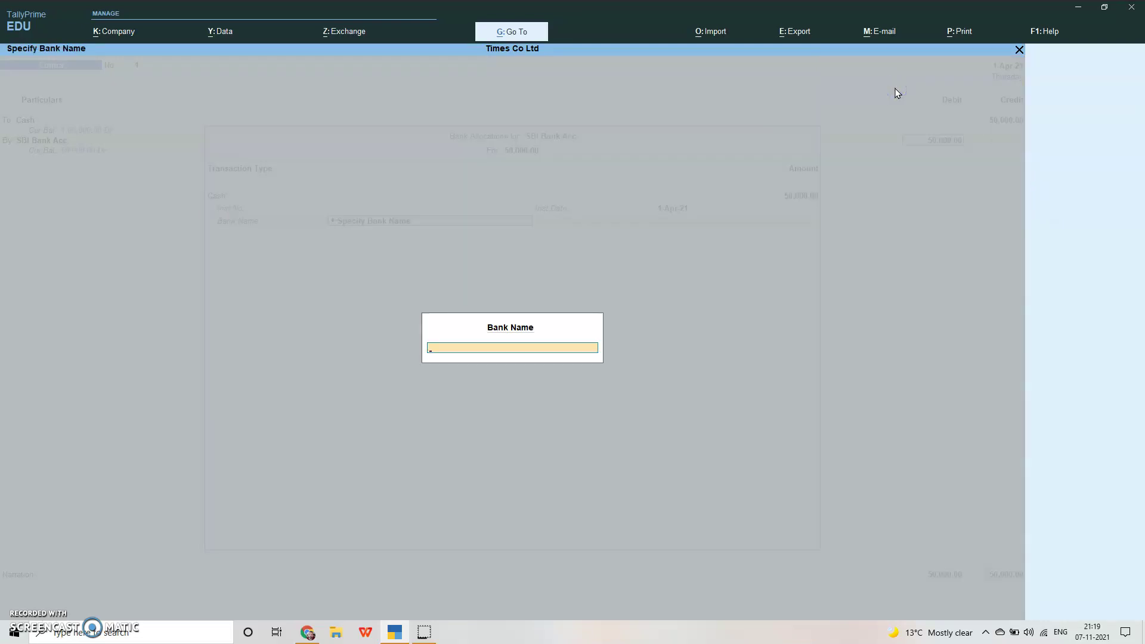
{"action": "type", "text": "State bank of India"}
{"action": "key", "text": "Return"}
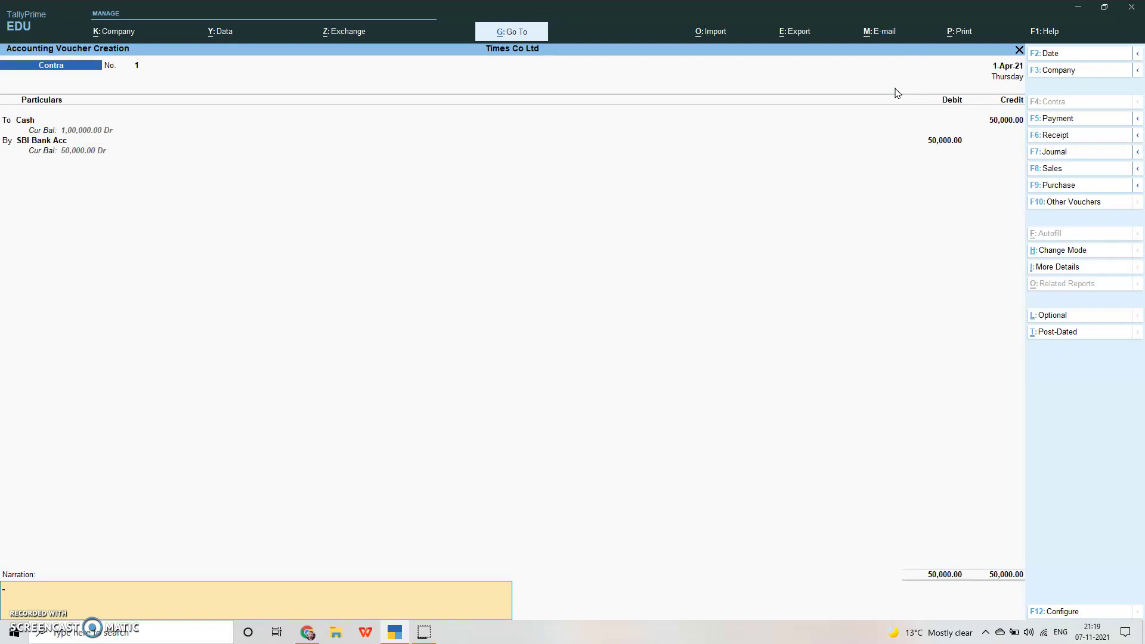
Step: Save Contra No. 1 and view the detailed Balance Sheet: Cash 1,00,000, Bank 50,000
{"action": "key", "text": "Return"}
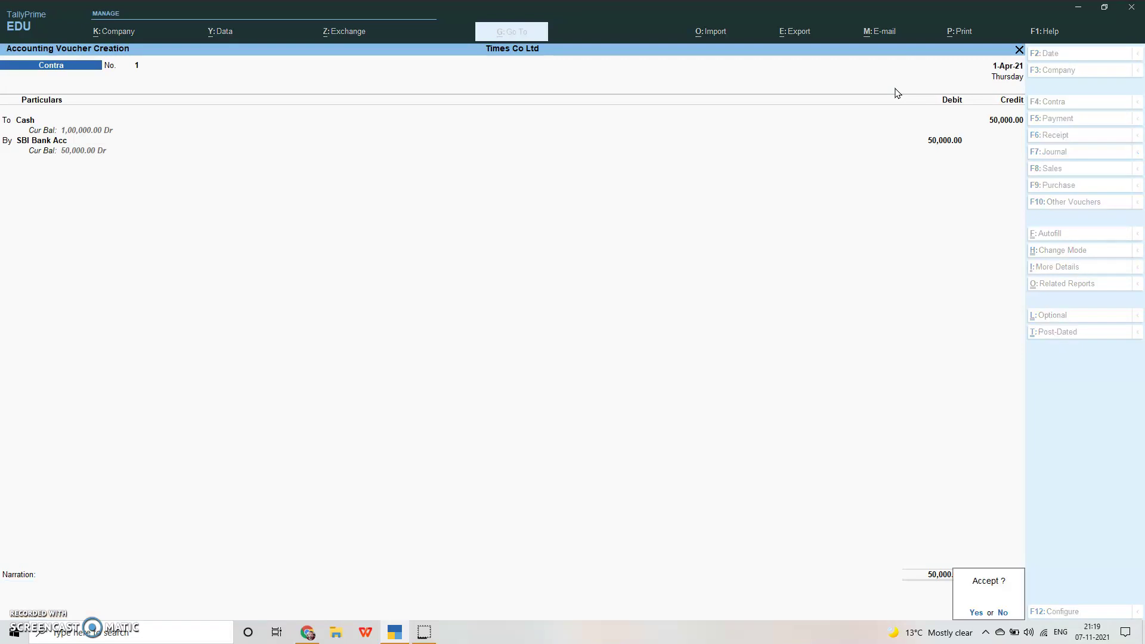
{"action": "key", "text": "Return"}
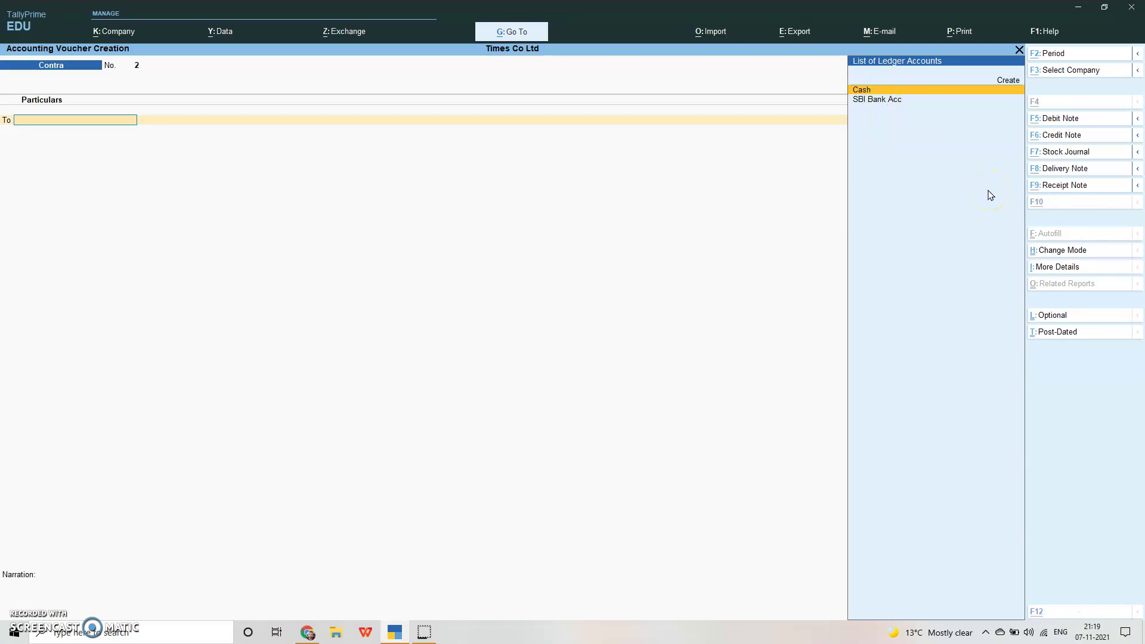
{"action": "key", "text": "alt+g"}
{"action": "left_click", "coordinate": [378, 191]}
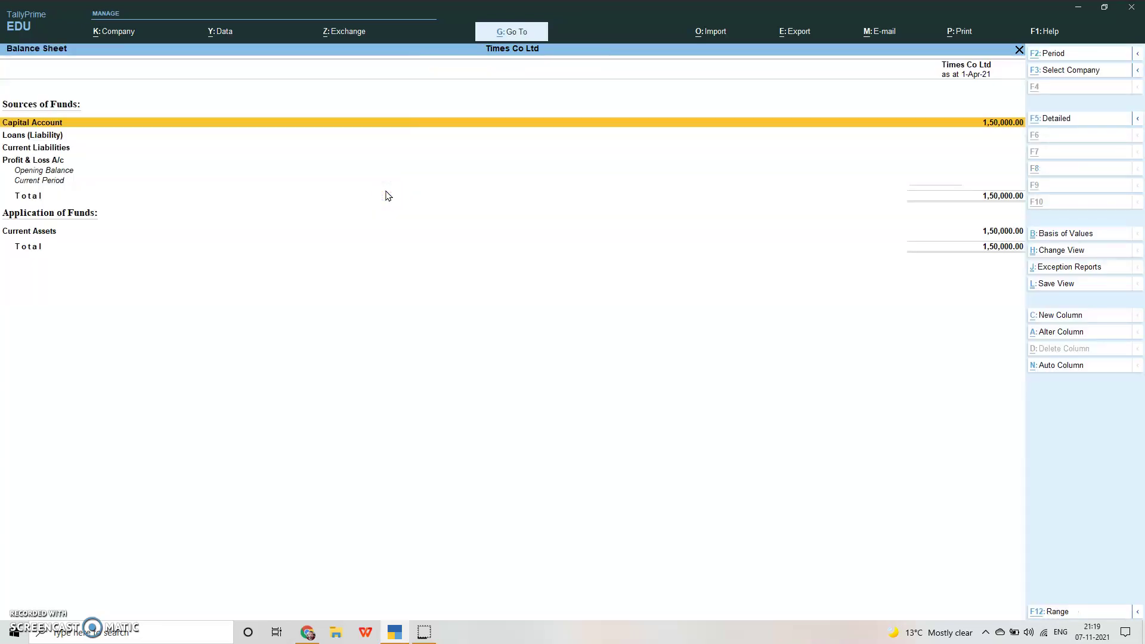
{"action": "key", "text": "alt+F5"}
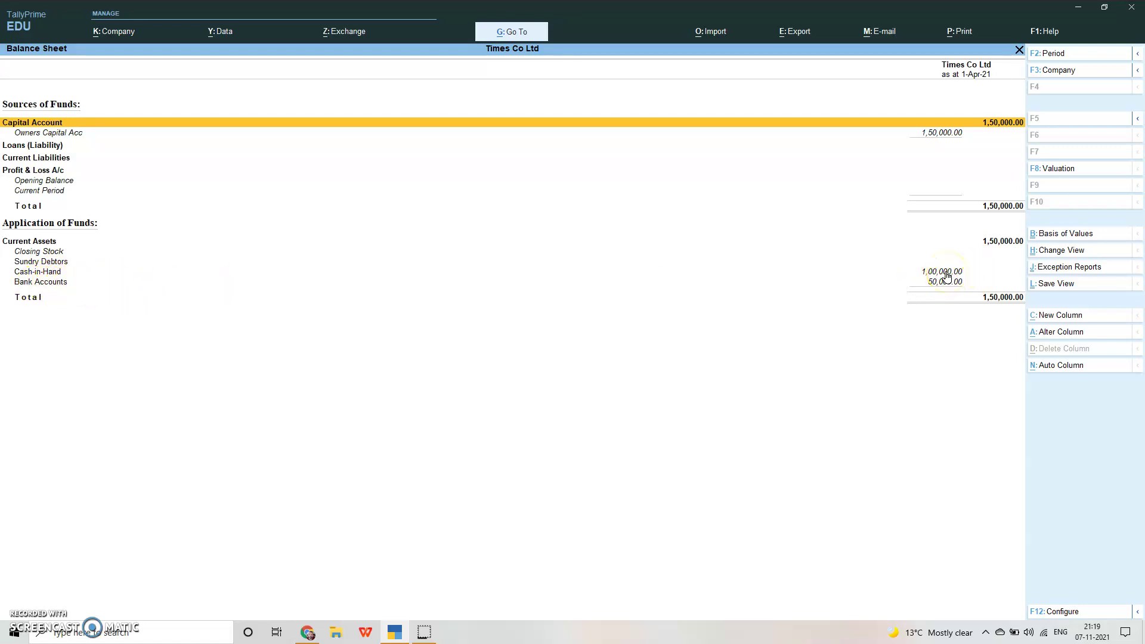
Step: Leave the Balance Sheet and start a new Contra voucher No. 2
{"action": "key", "text": "F4"}
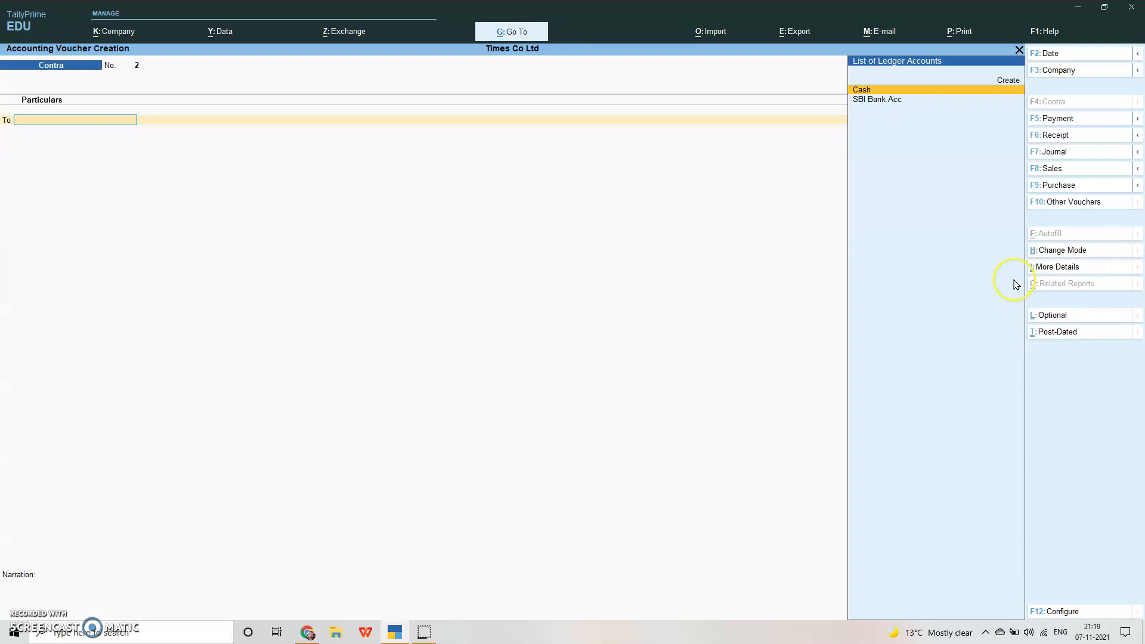
{"action": "key", "text": "Escape"}
{"action": "key", "text": "y"}
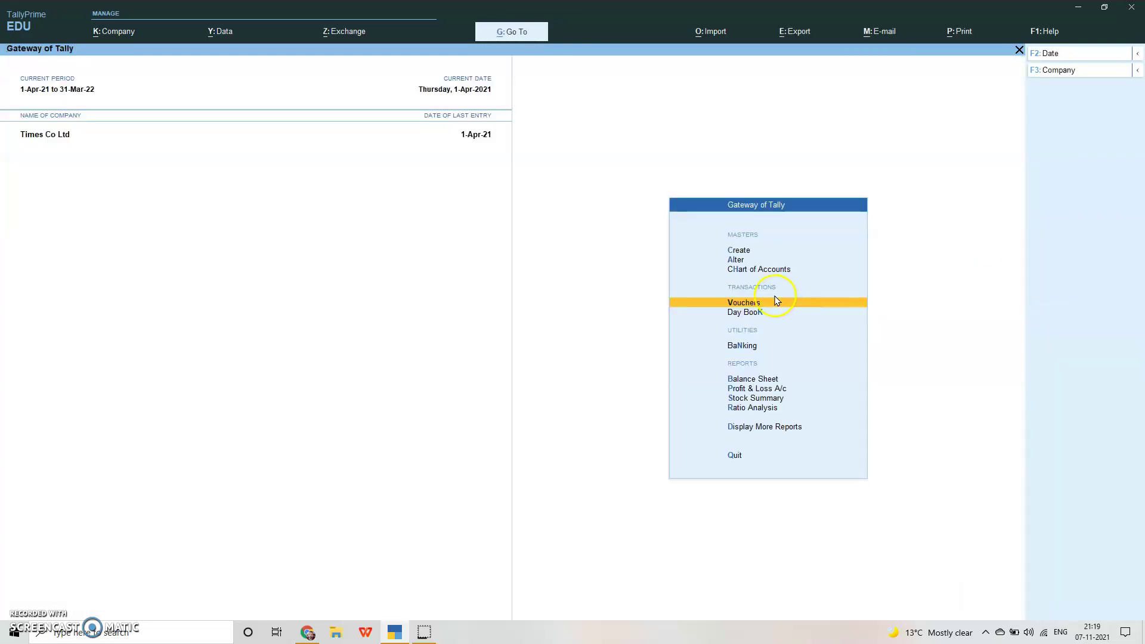
{"action": "left_click", "coordinate": [766, 302]}
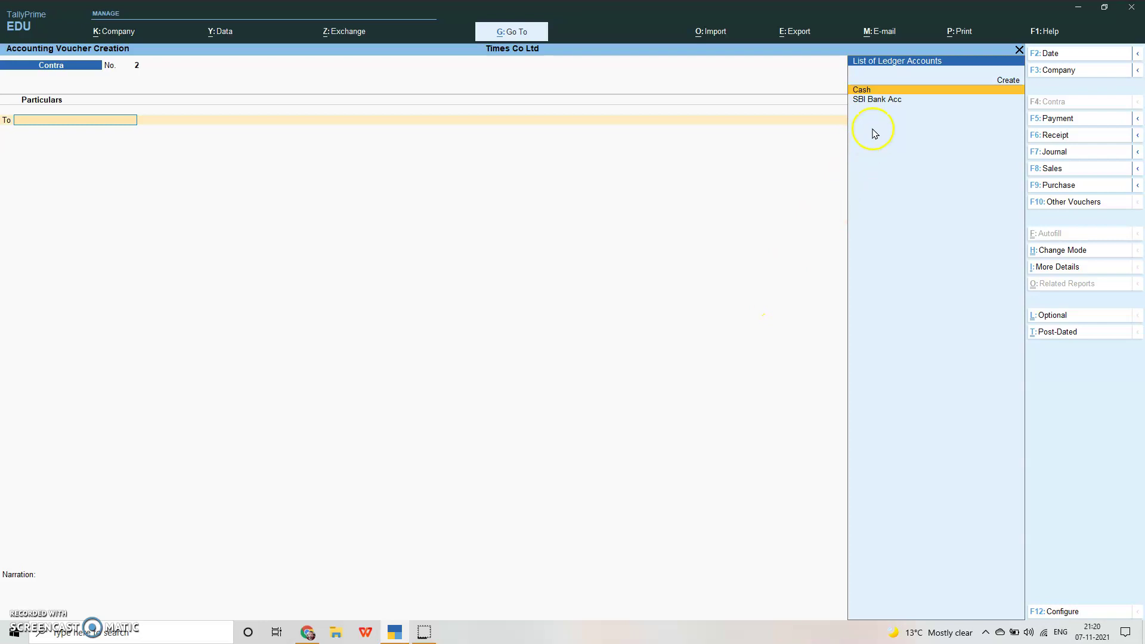
Step: Credit Cash 500 on the To line of Contra No. 2
{"action": "left_click", "coordinate": [876, 91]}
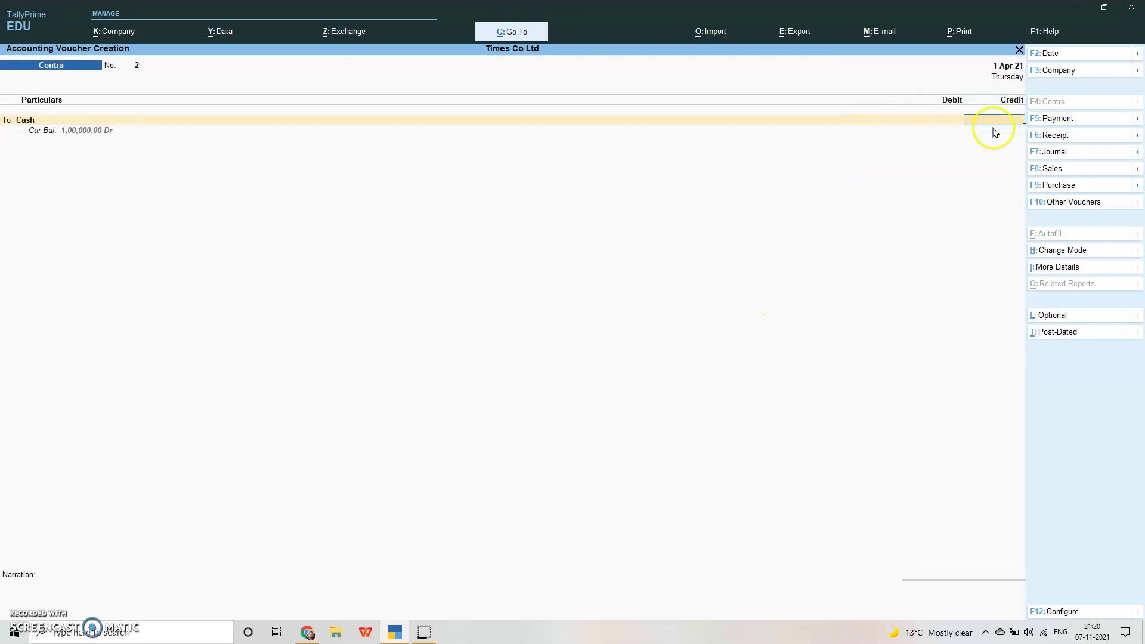
{"action": "type", "text": "500"}
{"action": "key", "text": "Return"}
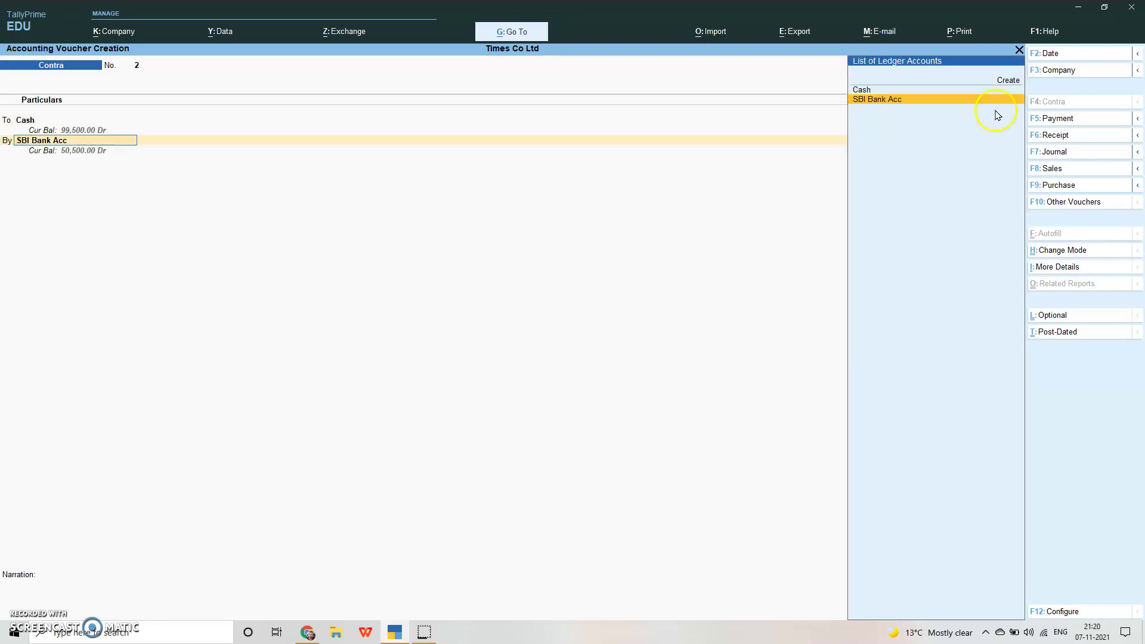
{"action": "left_click", "coordinate": [1006, 81]}
Step: Create Petty Cash Acc under Cash-in-Hand, debit it 500, and save Contra No. 2
{"action": "left_click", "coordinate": [1009, 81]}
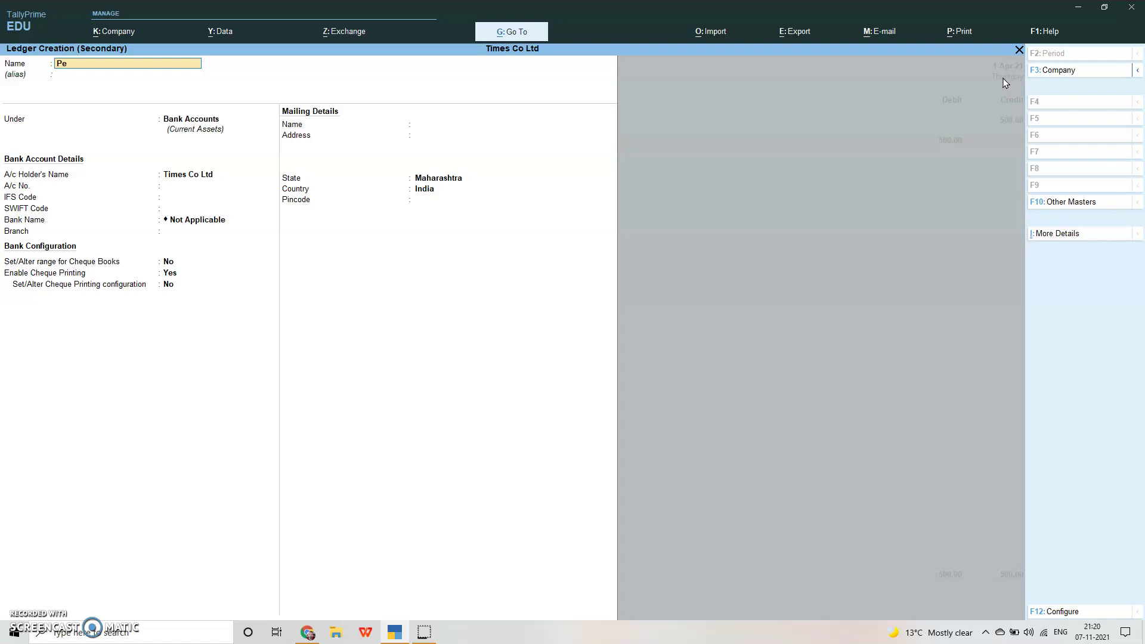
{"action": "type", "text": "Petty Cash Acc"}
{"action": "key", "text": "Return"}
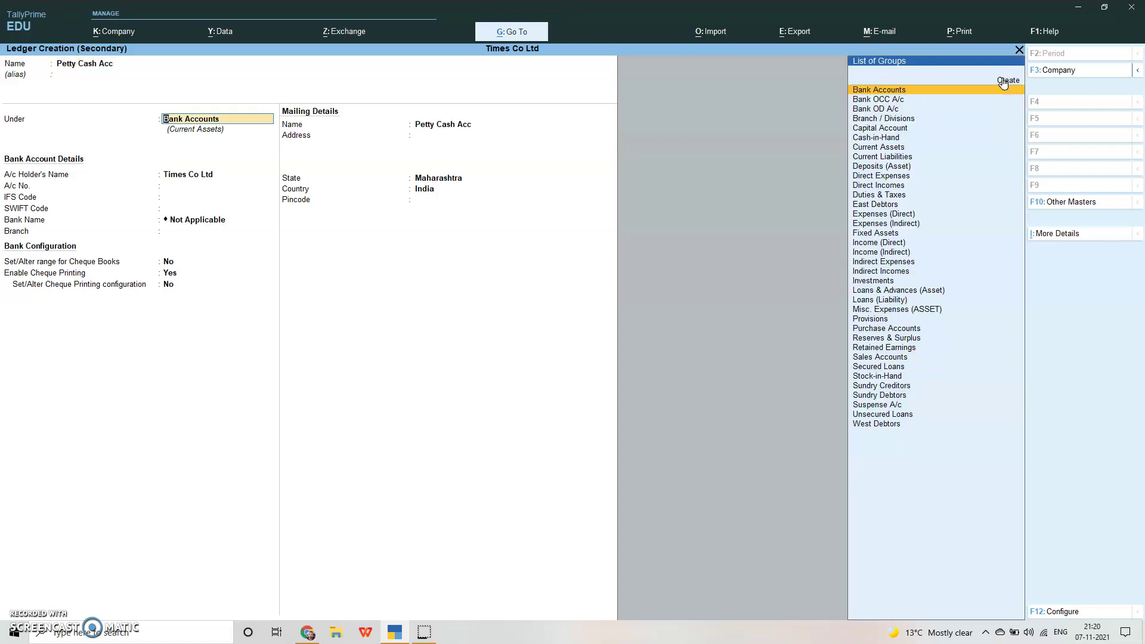
{"action": "key", "text": "Return"}
{"action": "key", "text": "Return"}
{"action": "key", "text": "Return"}
{"action": "key", "text": "Return"}
{"action": "key", "text": "Return"}
{"action": "key", "text": "Return"}
{"action": "key", "text": "Return"}
{"action": "key", "text": "Return"}
{"action": "key", "text": "Return"}
{"action": "key", "text": "Return"}
{"action": "key", "text": "Return"}
{"action": "key", "text": "Return"}
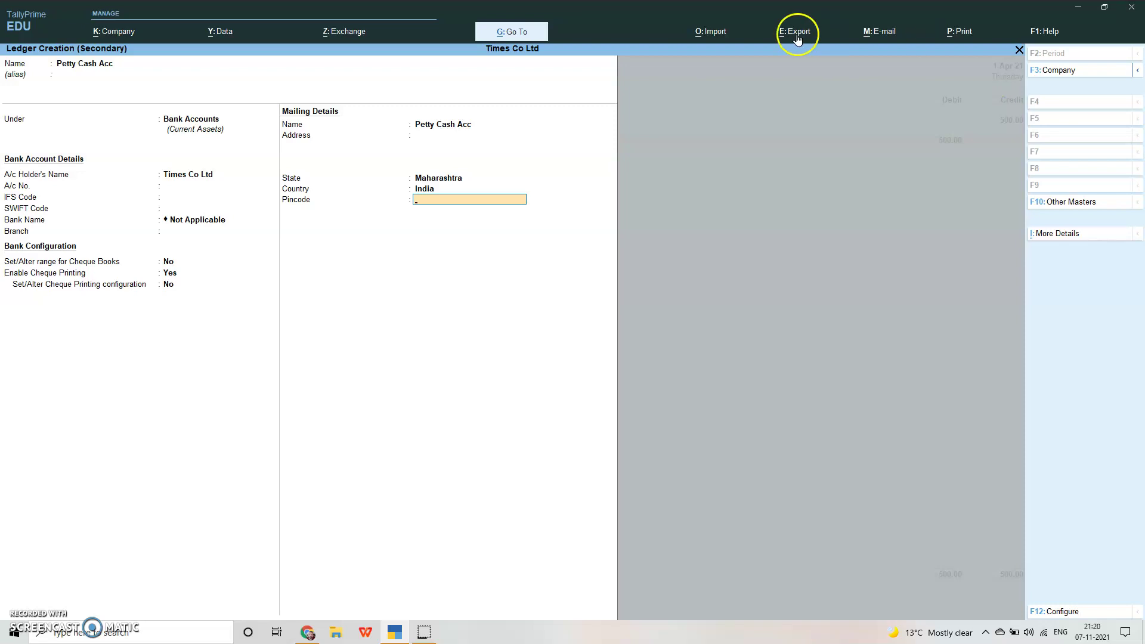
{"action": "left_click", "coordinate": [206, 119]}
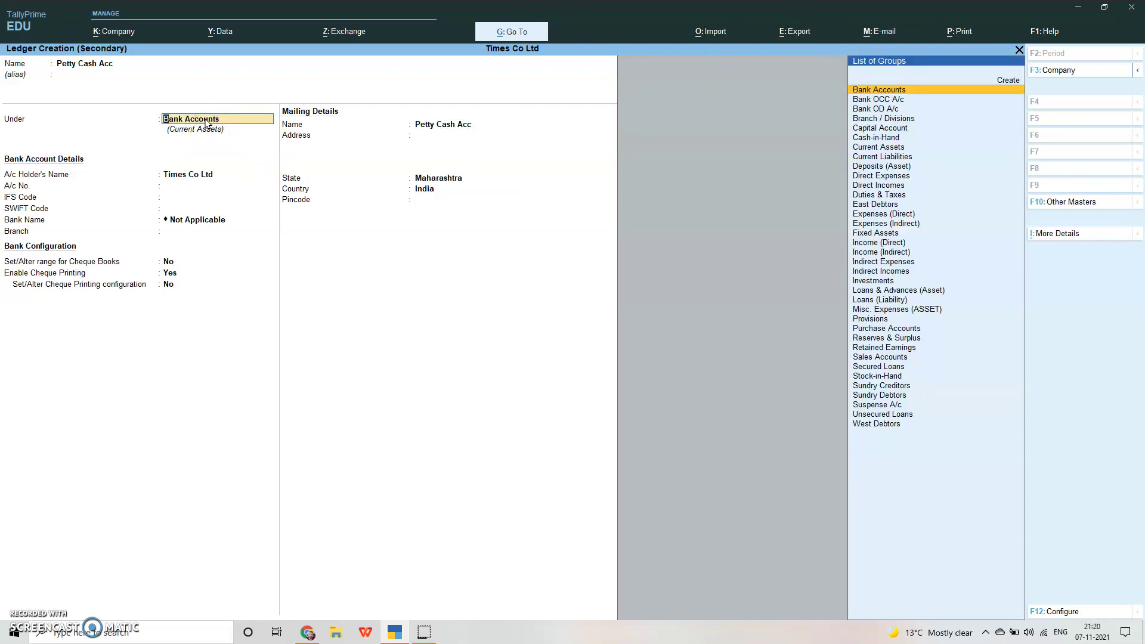
{"action": "left_click", "coordinate": [860, 139]}
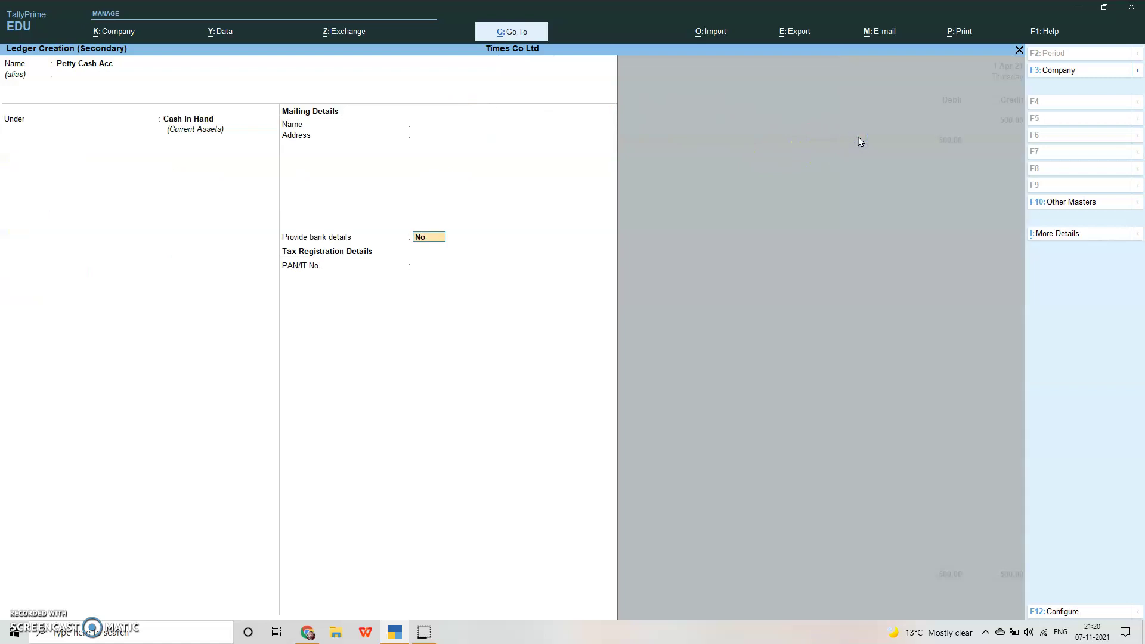
{"action": "key", "text": "Return"}
{"action": "key", "text": "Return"}
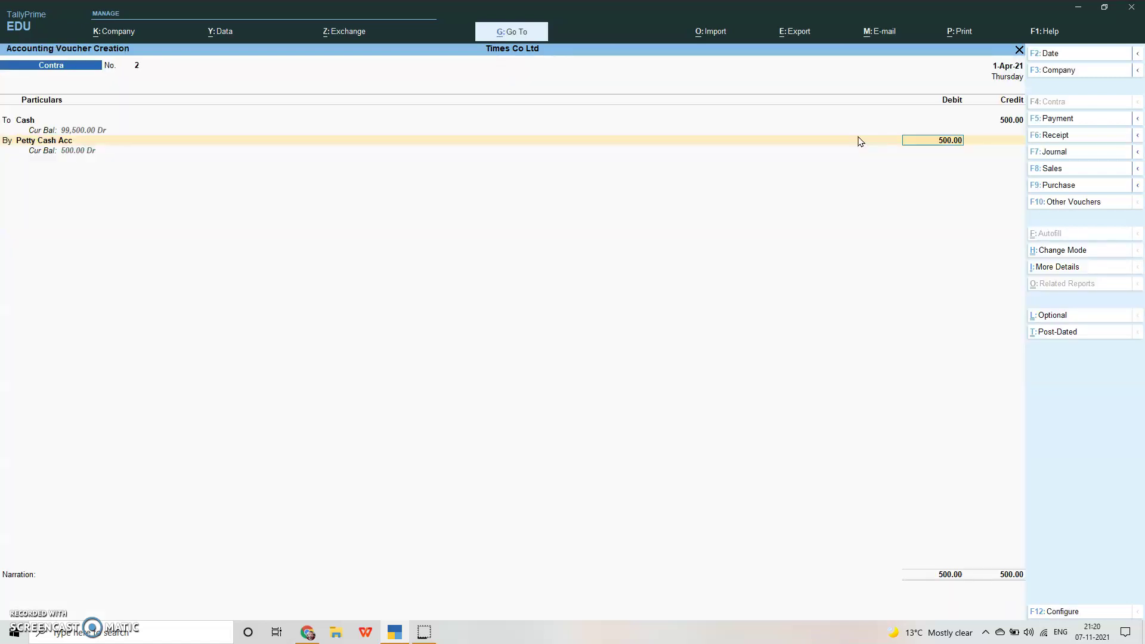
{"action": "key", "text": "Return"}
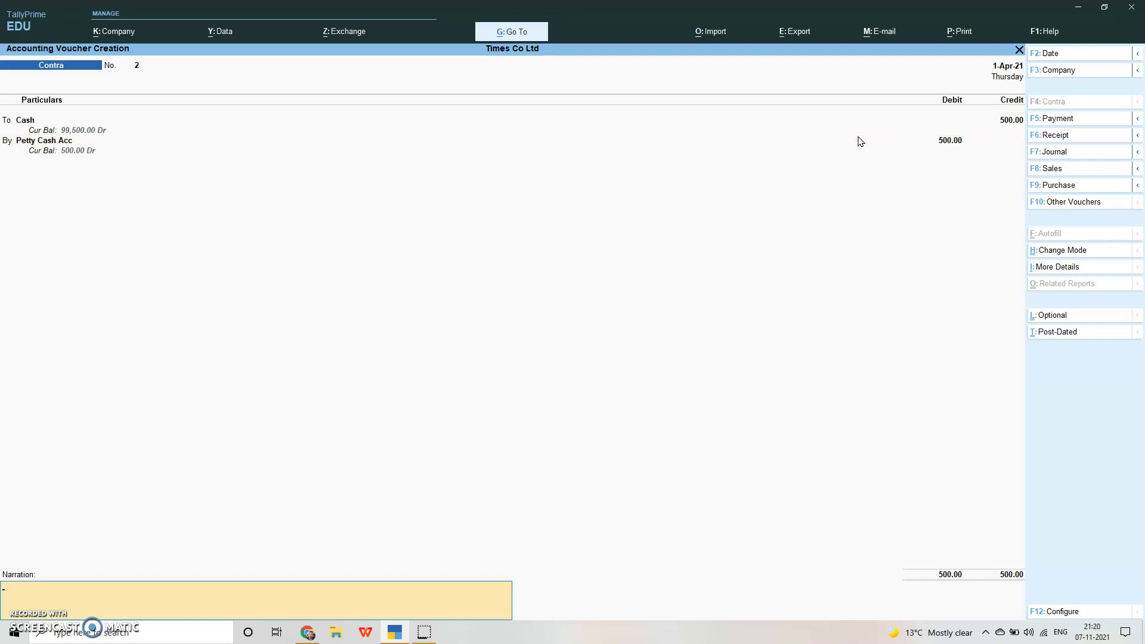
{"action": "key", "text": "Return"}
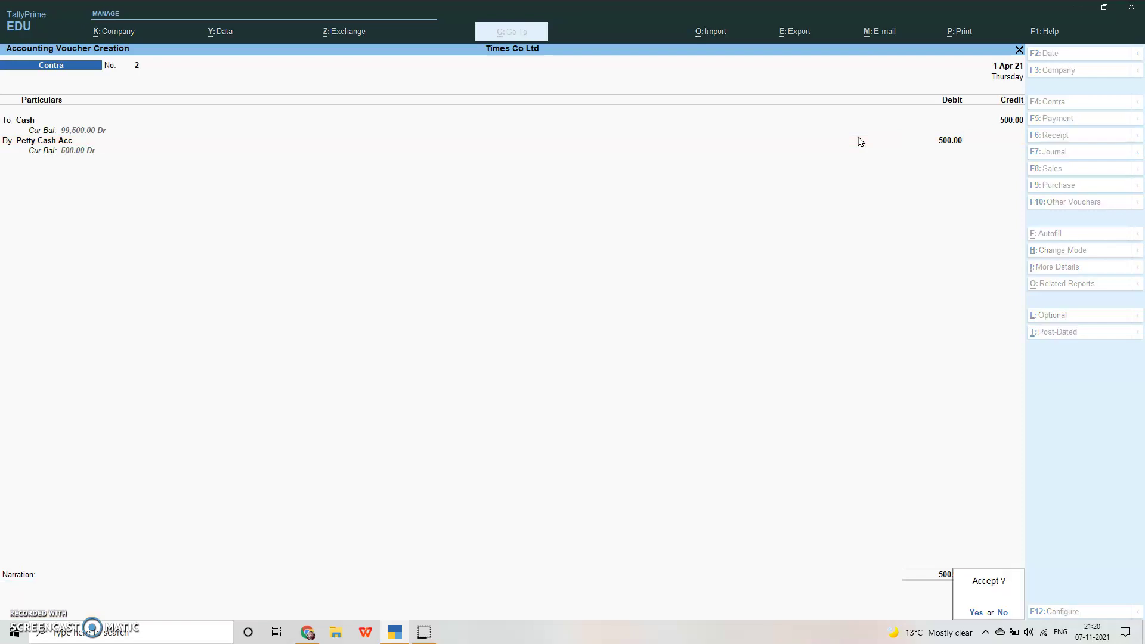
{"action": "key", "text": "Return"}
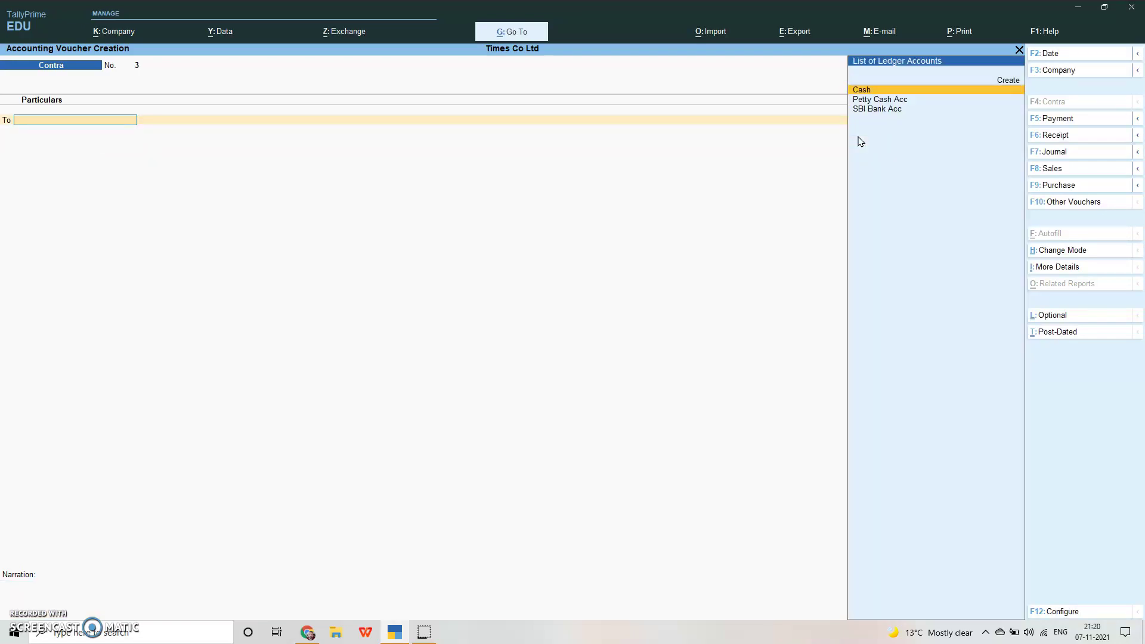
Step: Check the detailed Balance Sheet, then return and begin quitting the empty Contra No. 3
{"action": "key", "text": "alt+g"}
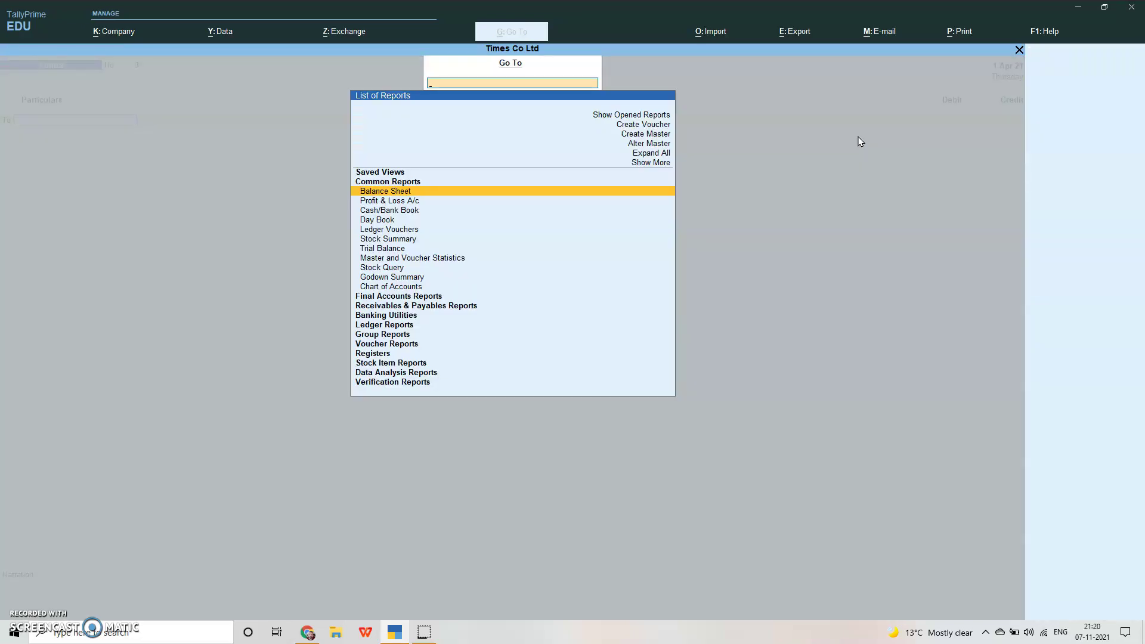
{"action": "left_click", "coordinate": [409, 192]}
{"action": "left_click", "coordinate": [606, 228]}
{"action": "key", "text": "alt+F5"}
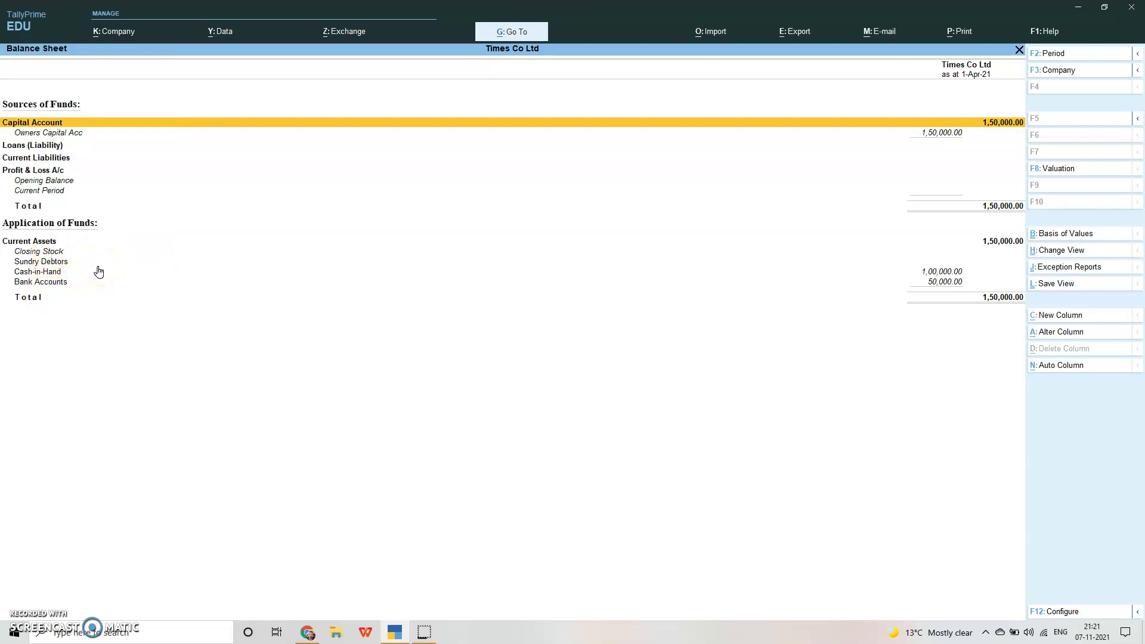
{"action": "key", "text": "alt+v"}
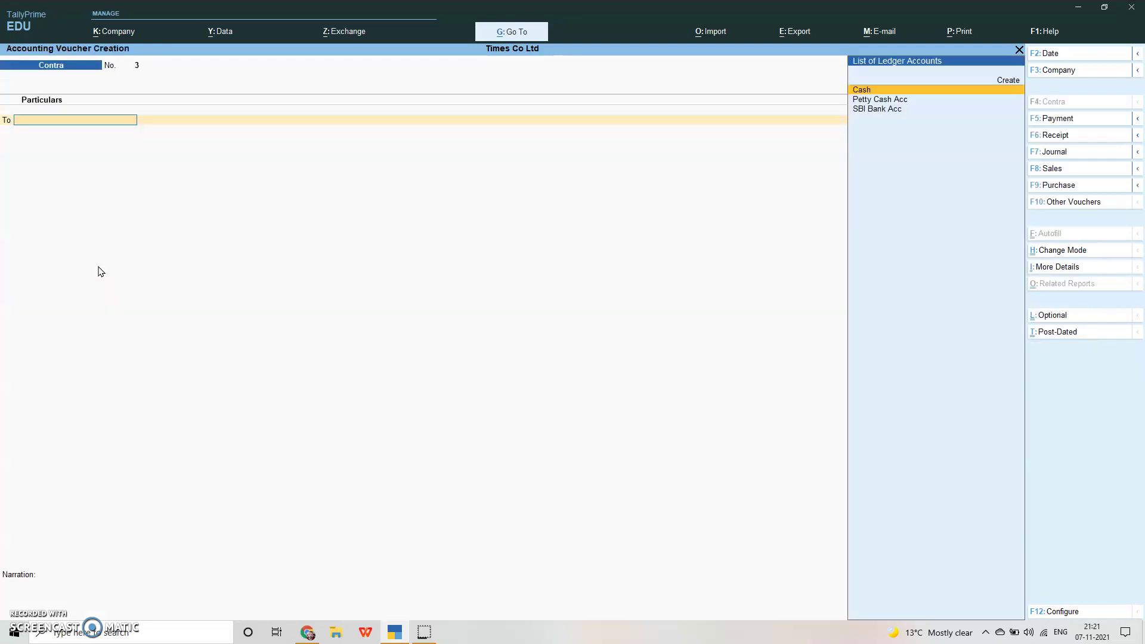
{"action": "key", "text": "Escape"}
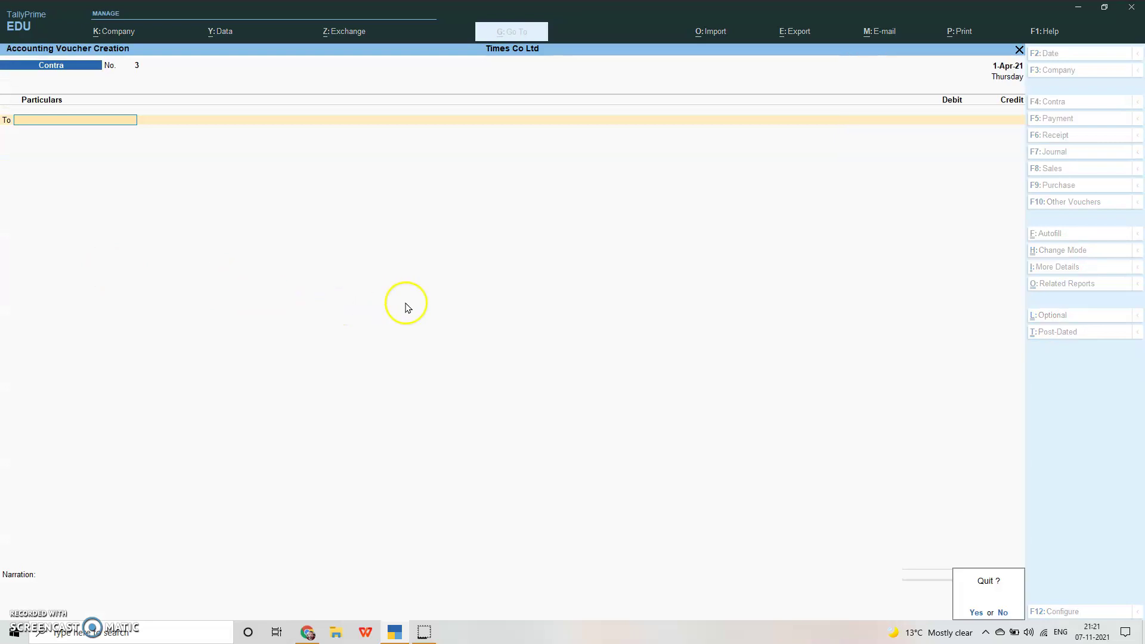
{"action": "key", "text": "y"}
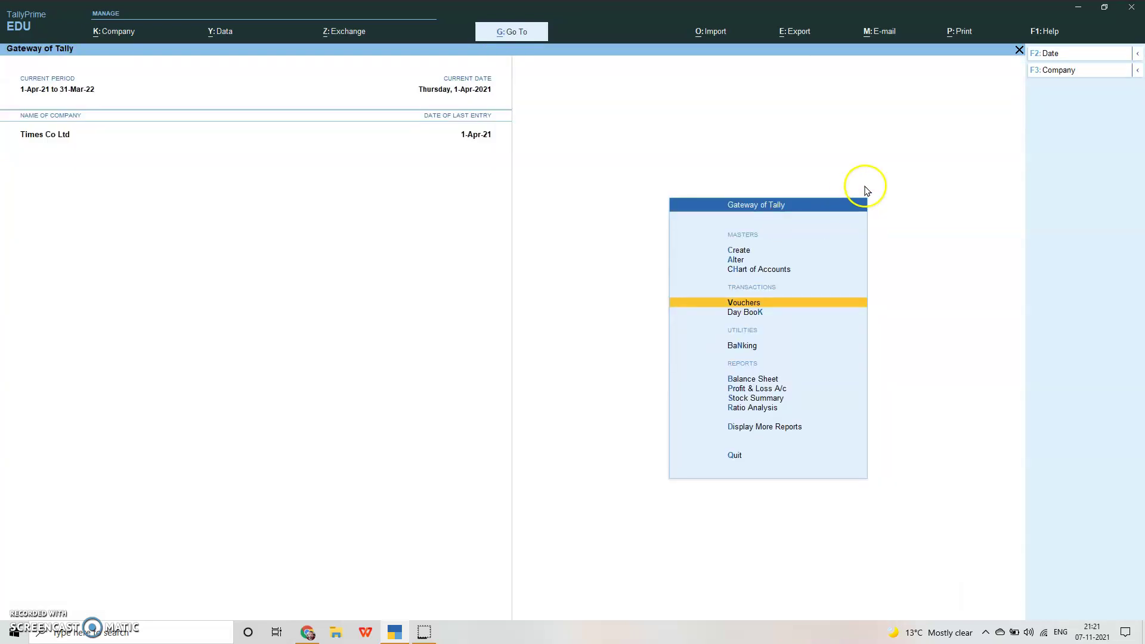
{"action": "left_click", "coordinate": [739, 305]}
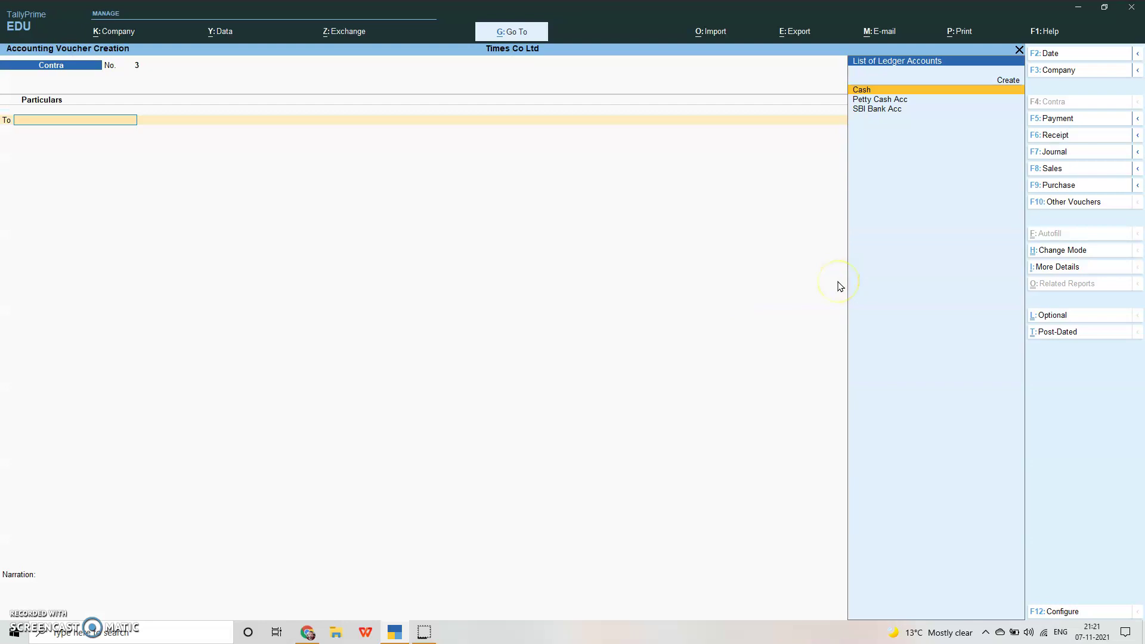
{"action": "key", "text": "alt+g"}
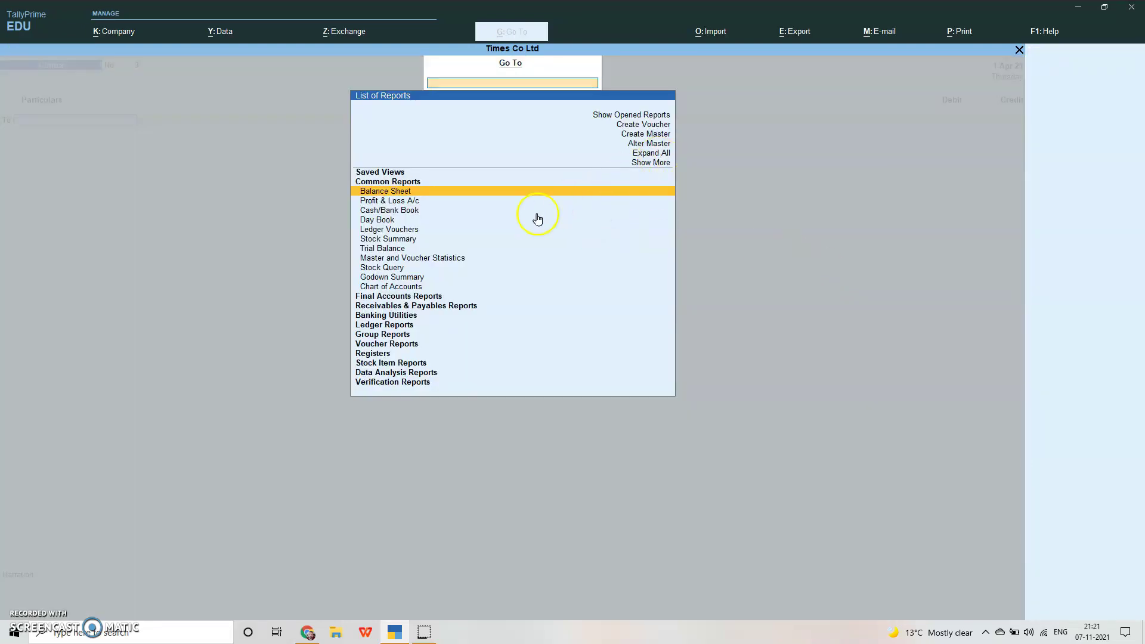
{"action": "left_click", "coordinate": [410, 327]}
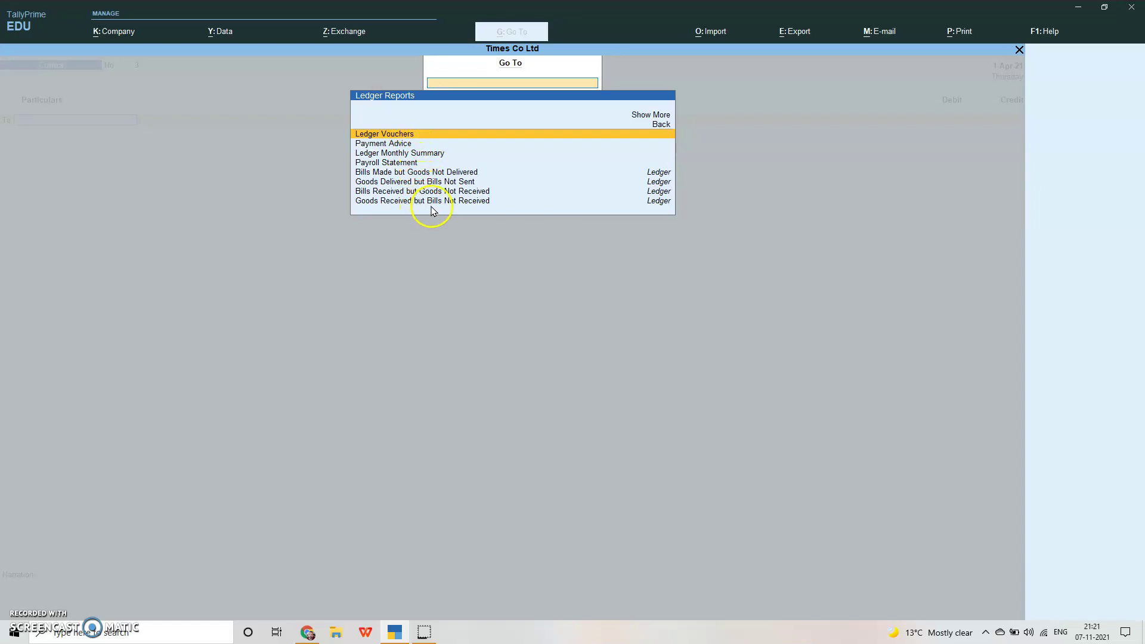
{"action": "left_click", "coordinate": [401, 135]}
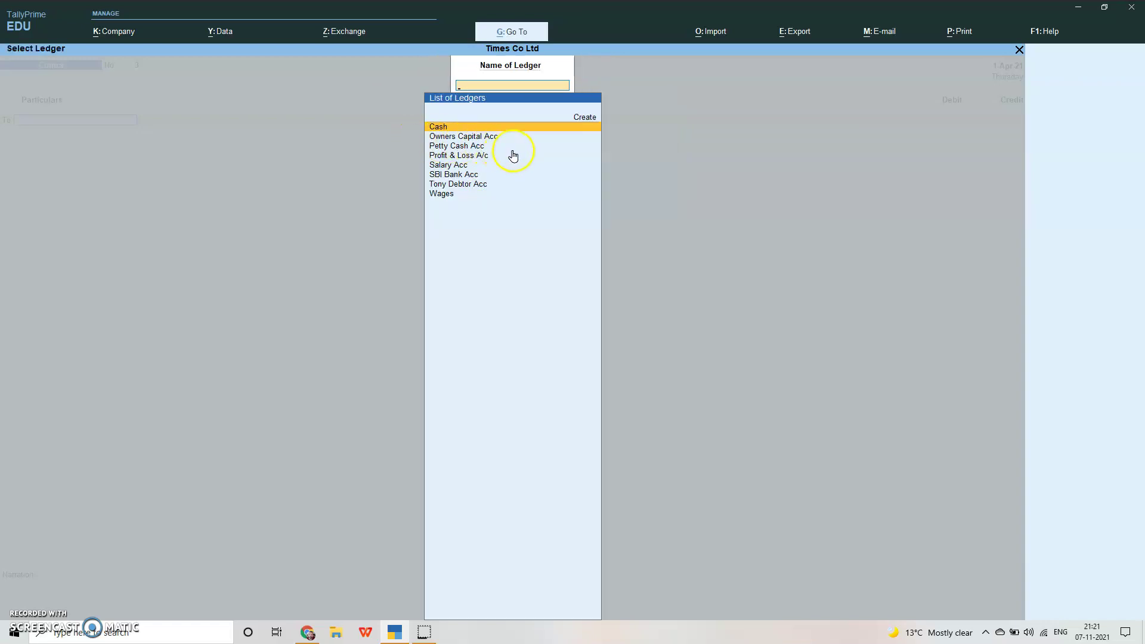
{"action": "key", "text": "Escape"}
{"action": "key", "text": "Escape"}
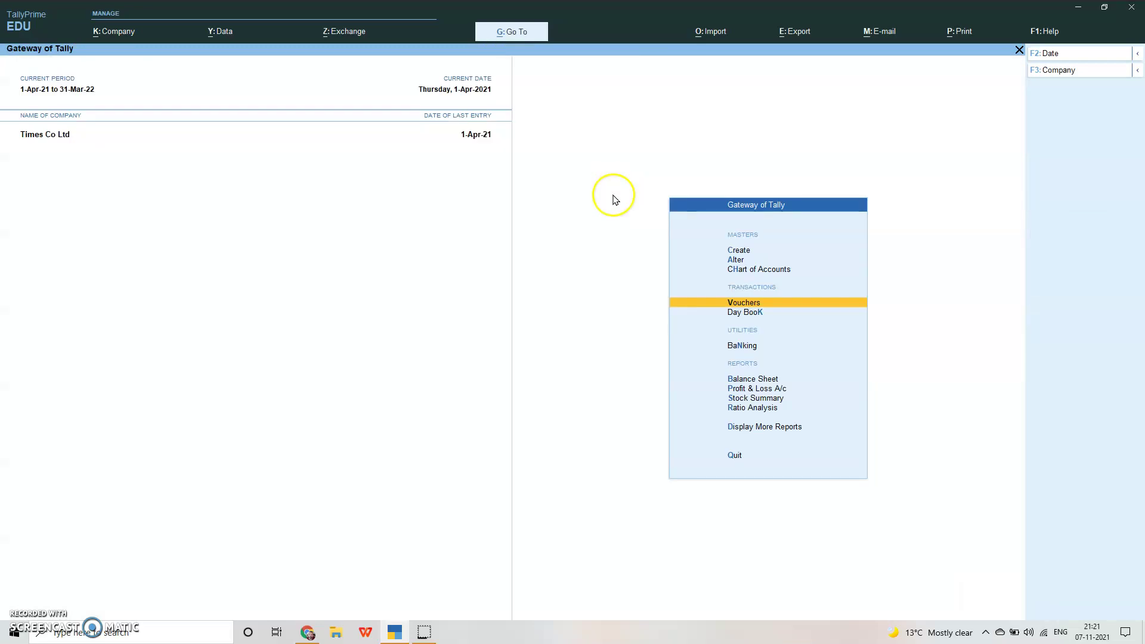
{"action": "key", "text": "Escape"}
{"action": "key", "text": "Escape"}
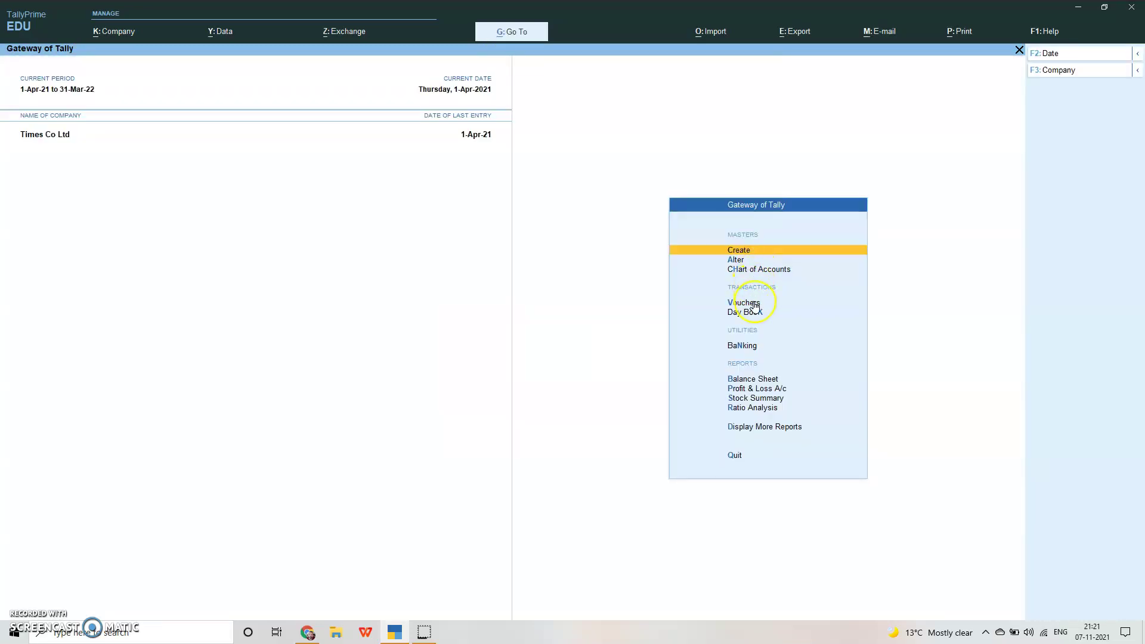
{"action": "left_click", "coordinate": [755, 305]}
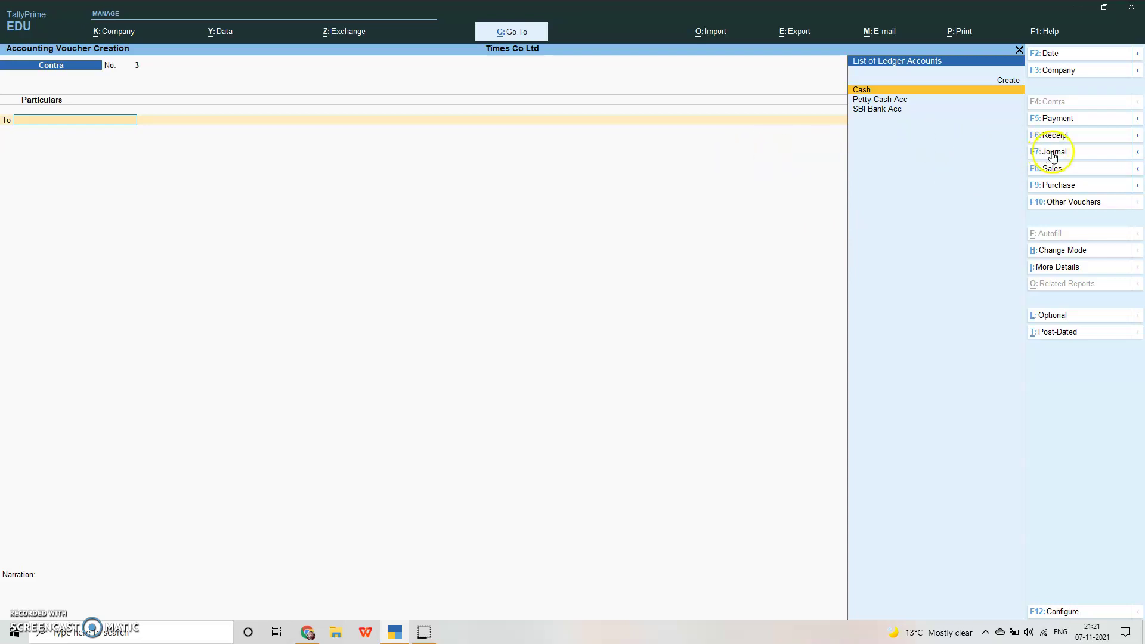
Step: Post Payment No. 1: debit Salary Acc 1,500 and credit Cash 1,500, then save
{"action": "left_click", "coordinate": [1076, 120]}
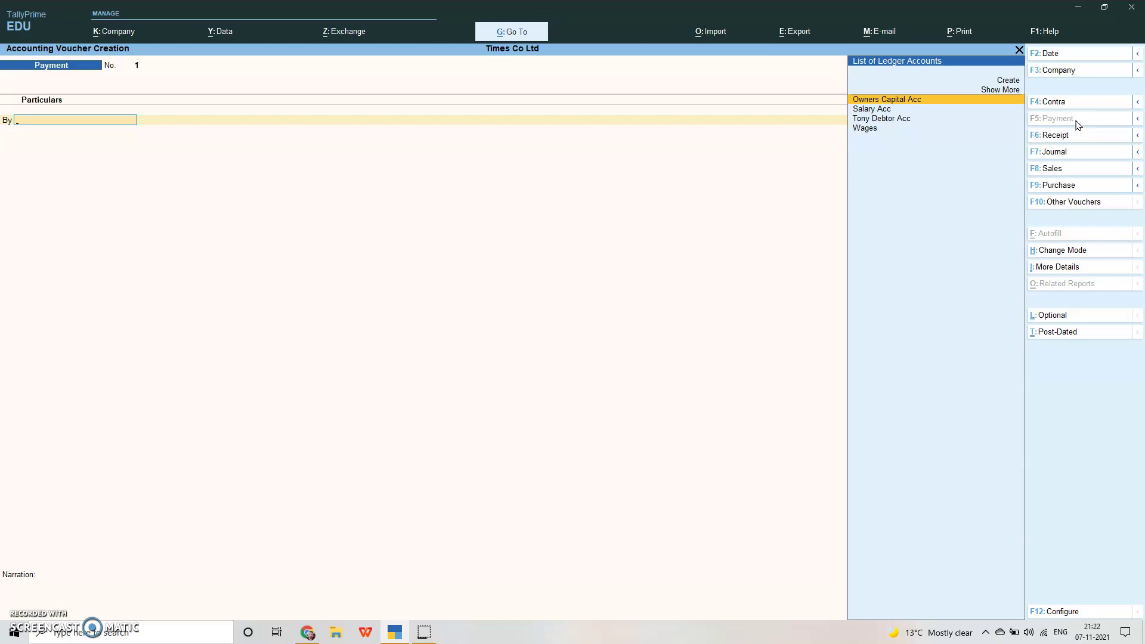
{"action": "left_click", "coordinate": [668, 148]}
{"action": "left_click", "coordinate": [870, 112]}
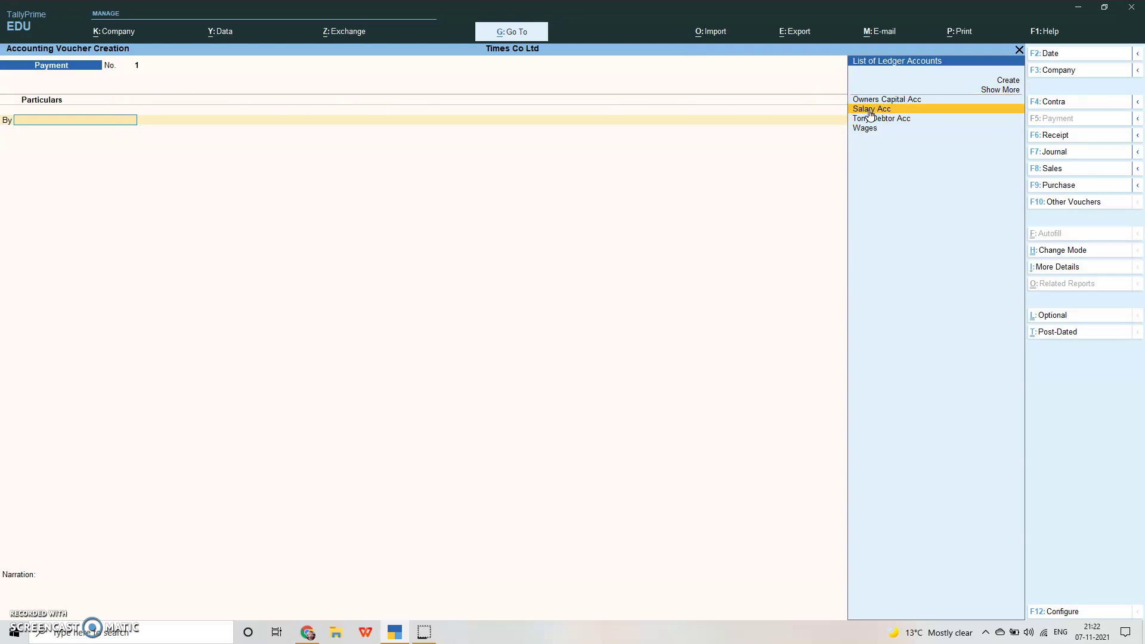
{"action": "left_click", "coordinate": [871, 114]}
{"action": "type", "text": "1,500"}
{"action": "key", "text": "Return"}
{"action": "key", "text": "Return"}
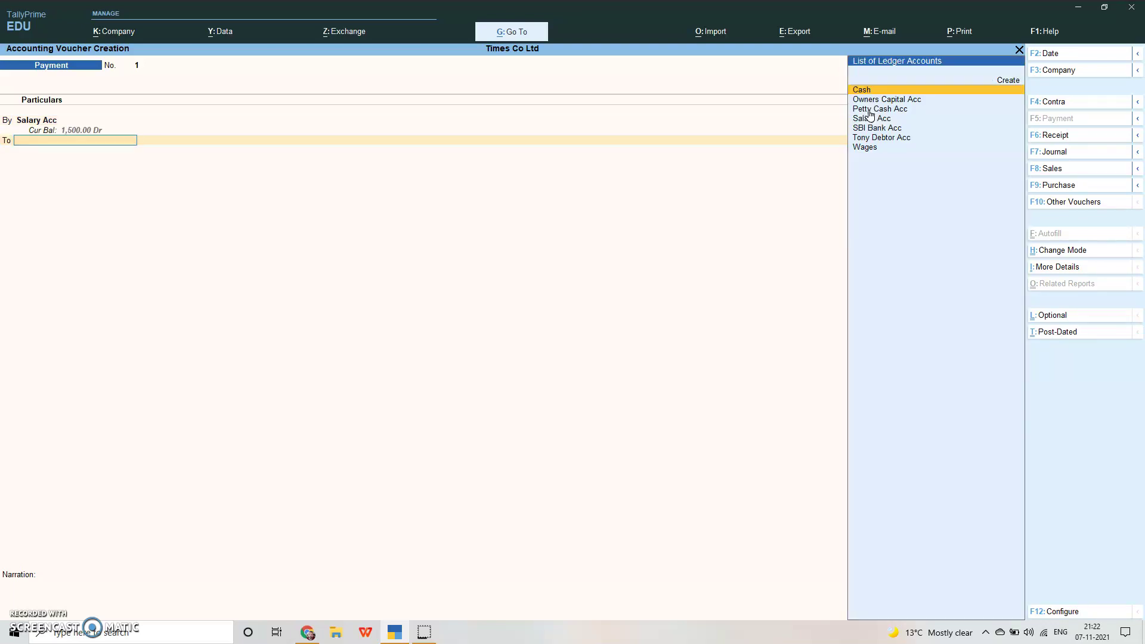
{"action": "left_click", "coordinate": [875, 90]}
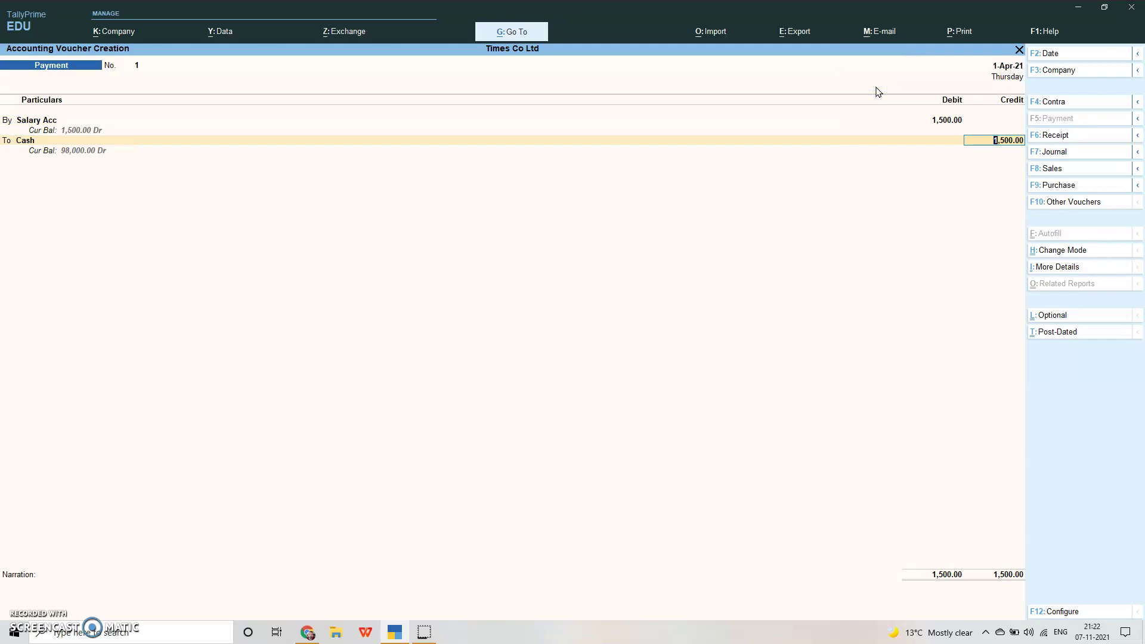
{"action": "key", "text": "Return"}
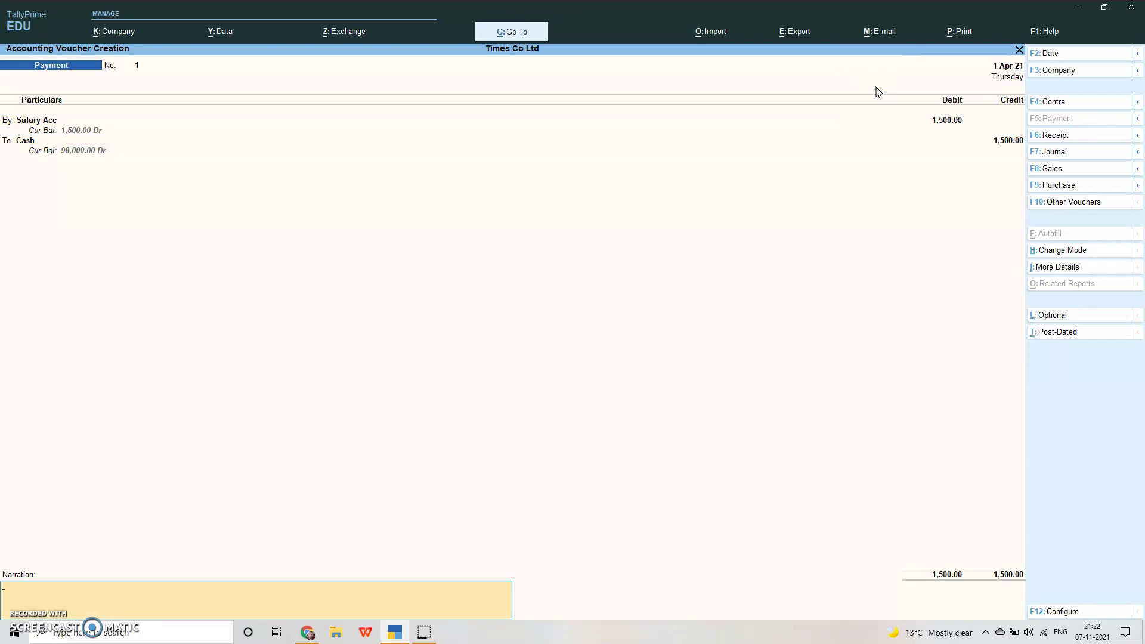
{"action": "key", "text": "Return"}
{"action": "key", "text": "Return"}
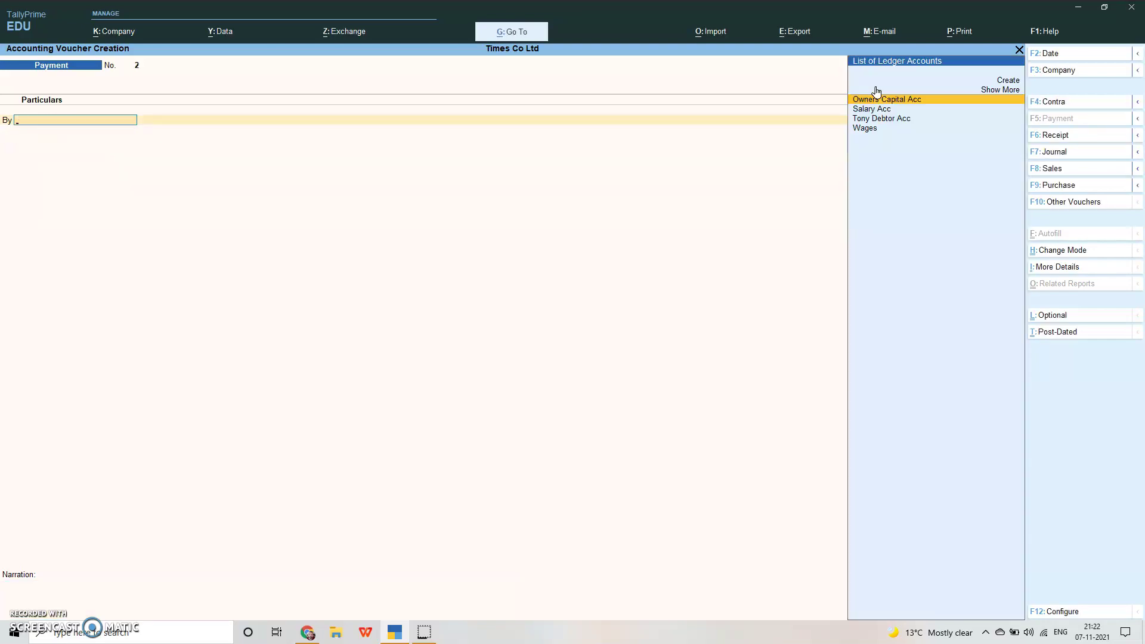
Step: Switch the payment voucher to single-entry mode with SBI Bank Acc as the paying account
{"action": "left_click", "coordinate": [1068, 251]}
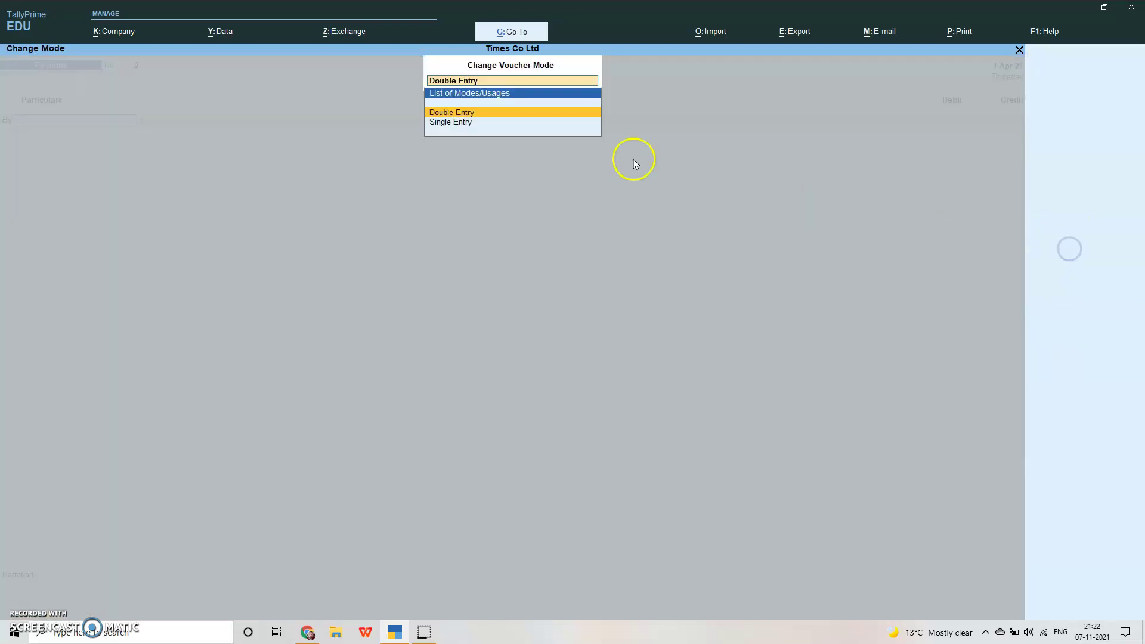
{"action": "left_click", "coordinate": [453, 123]}
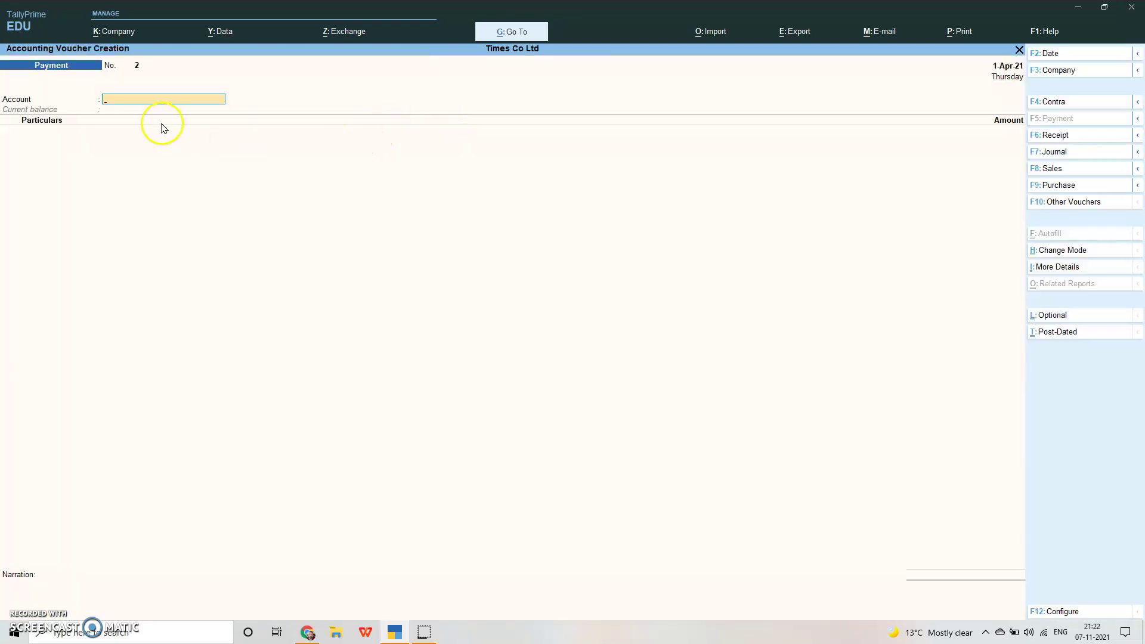
{"action": "type", "text": "C"}
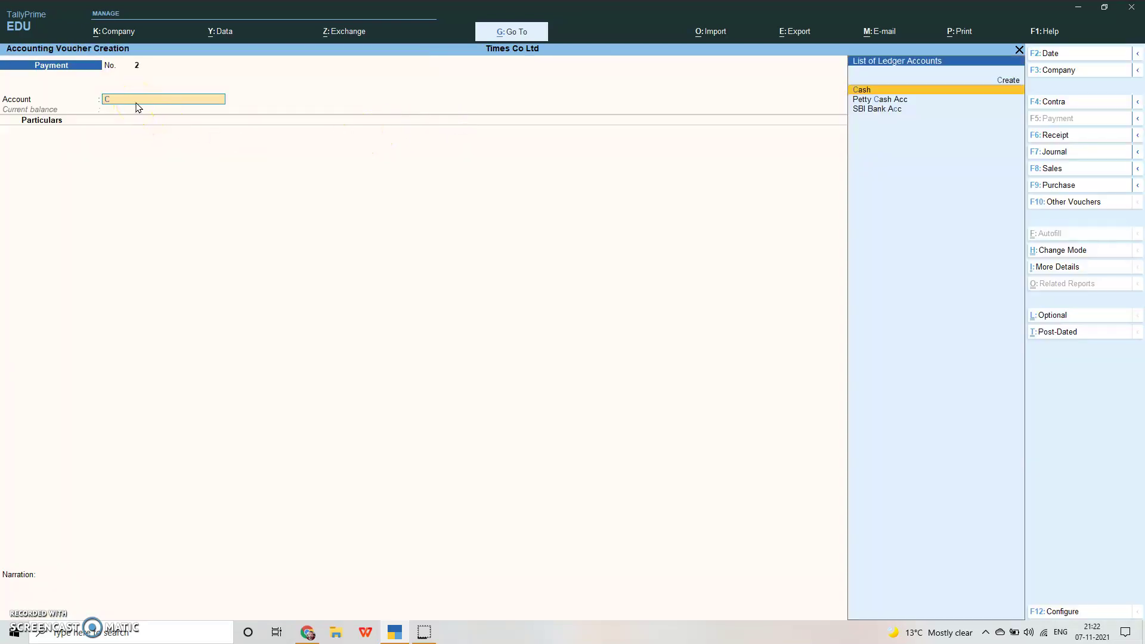
{"action": "left_click", "coordinate": [872, 109]}
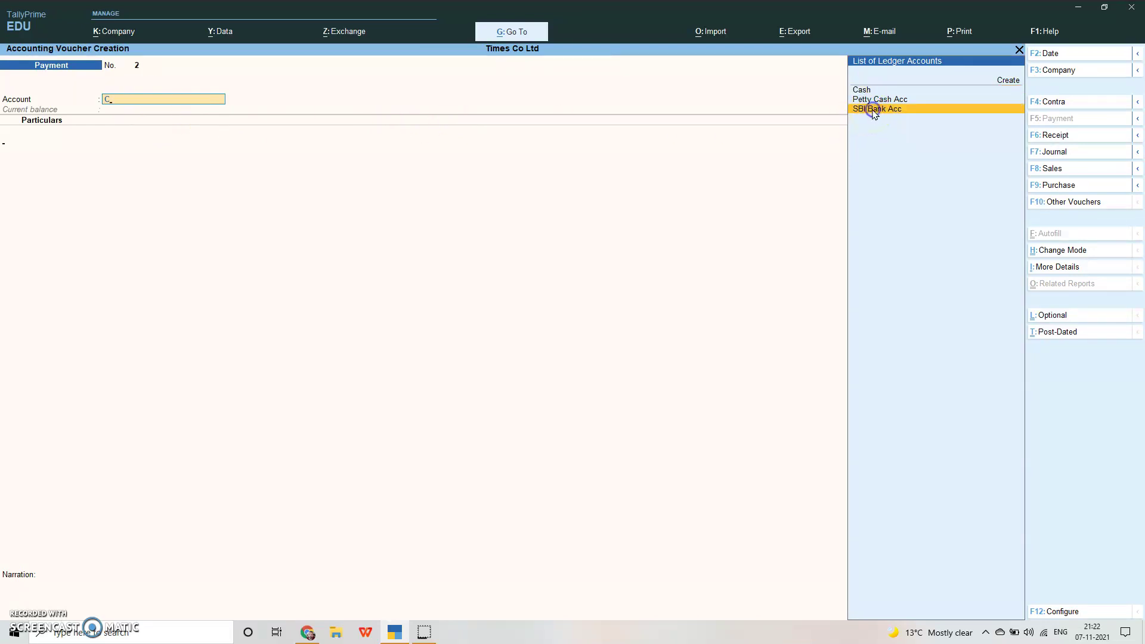
{"action": "left_click", "coordinate": [872, 109]}
Step: Pay Salary Acc 2,000 by cheque, instrument number 1232, and save the voucher
{"action": "type", "text": "S"}
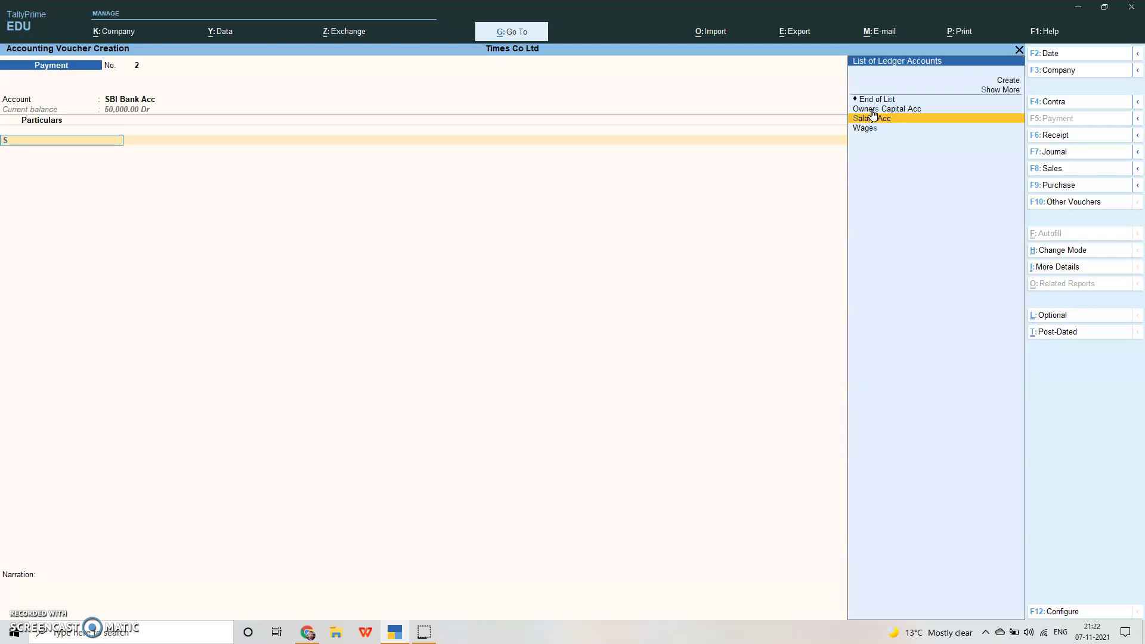
{"action": "left_click", "coordinate": [874, 118]}
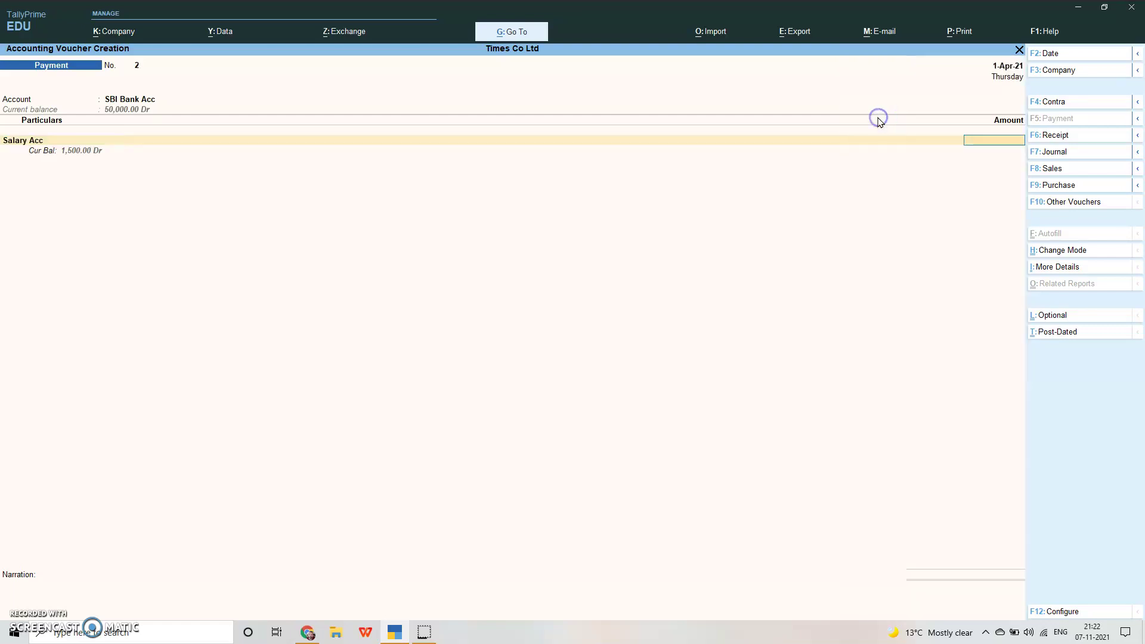
{"action": "type", "text": "2,00"}
{"action": "type", "text": "000"}
{"action": "key", "text": "Return"}
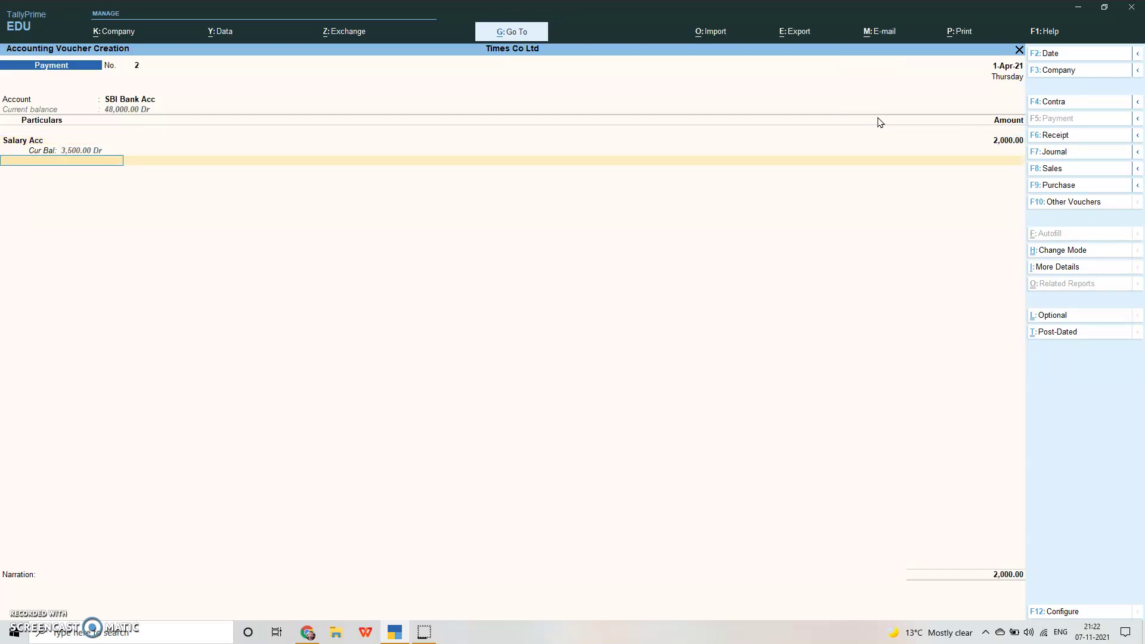
{"action": "key", "text": "Return"}
{"action": "key", "text": "Return"}
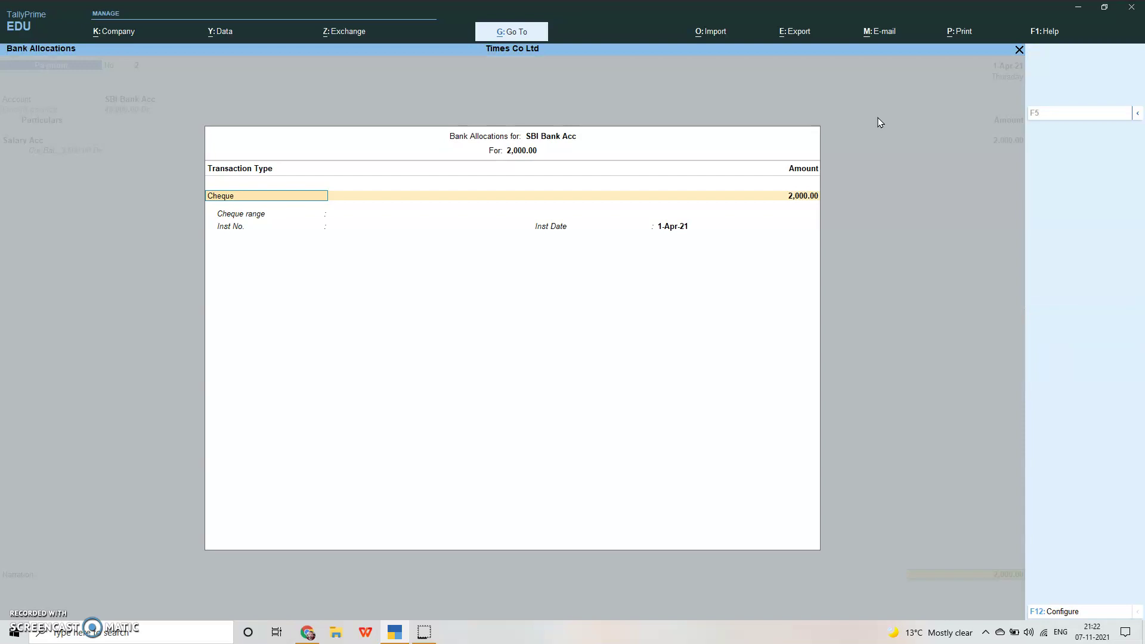
{"action": "key", "text": "Return"}
{"action": "key", "text": "Return"}
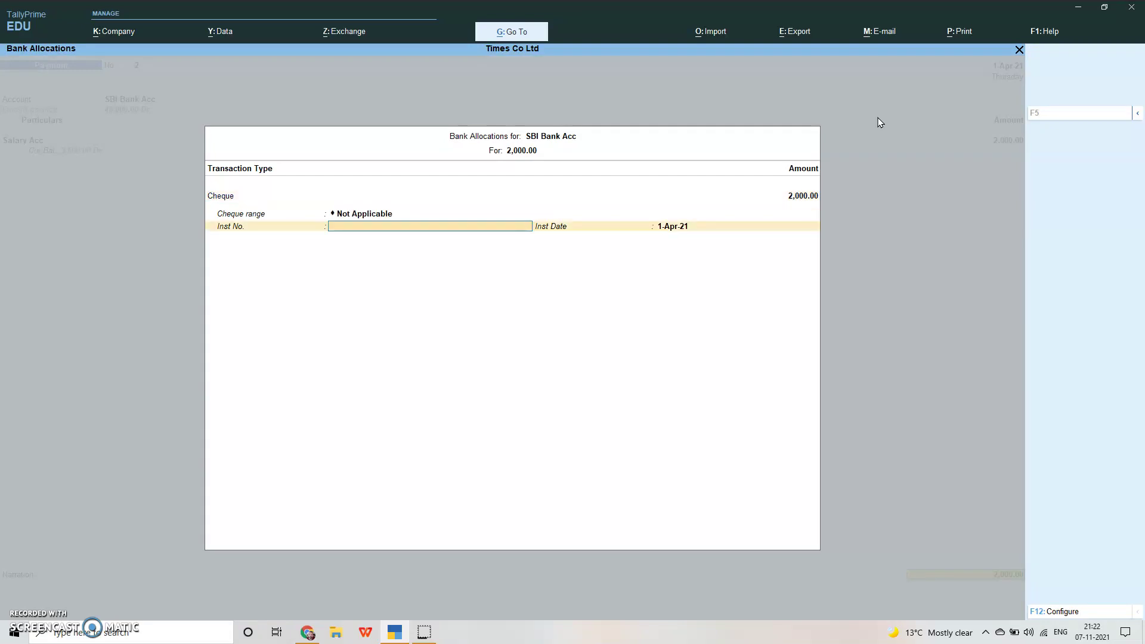
{"action": "type", "text": "1232131"}
{"action": "key", "text": "Return"}
{"action": "key", "text": "Return"}
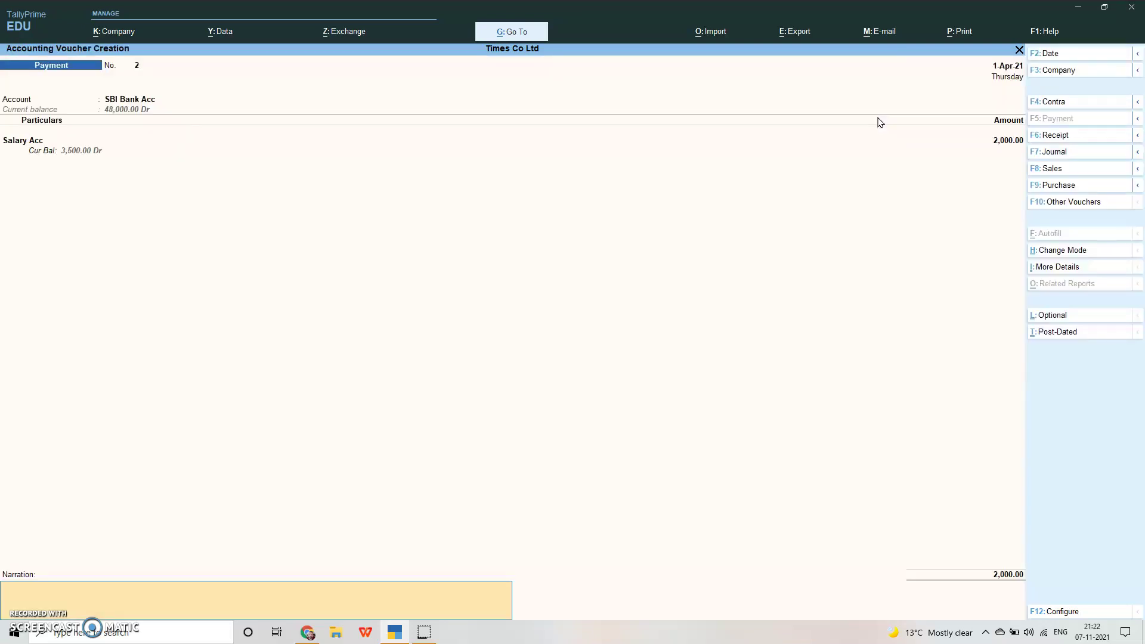
{"action": "key", "text": "Return"}
{"action": "key", "text": "Return"}
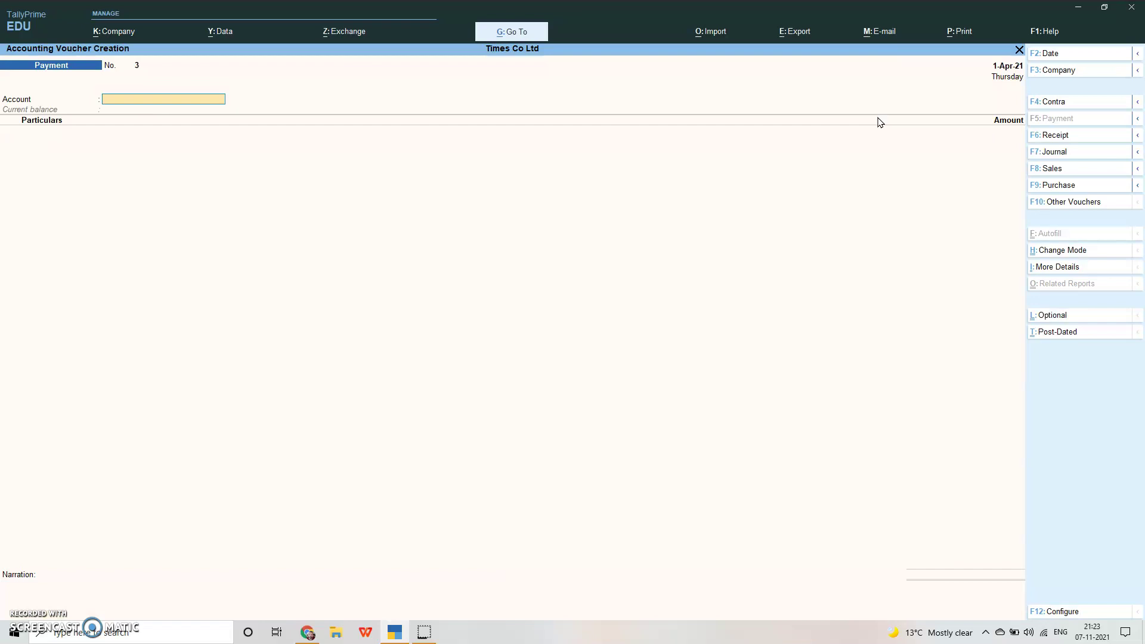
{"action": "key", "text": "alt+g"}
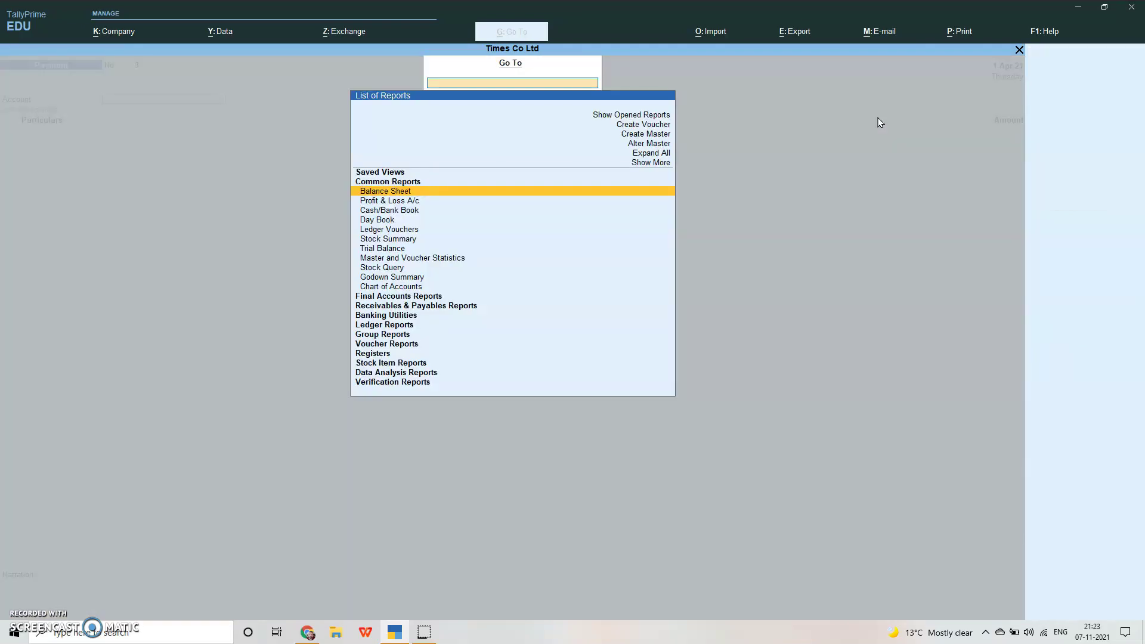
{"action": "left_click", "coordinate": [406, 202]}
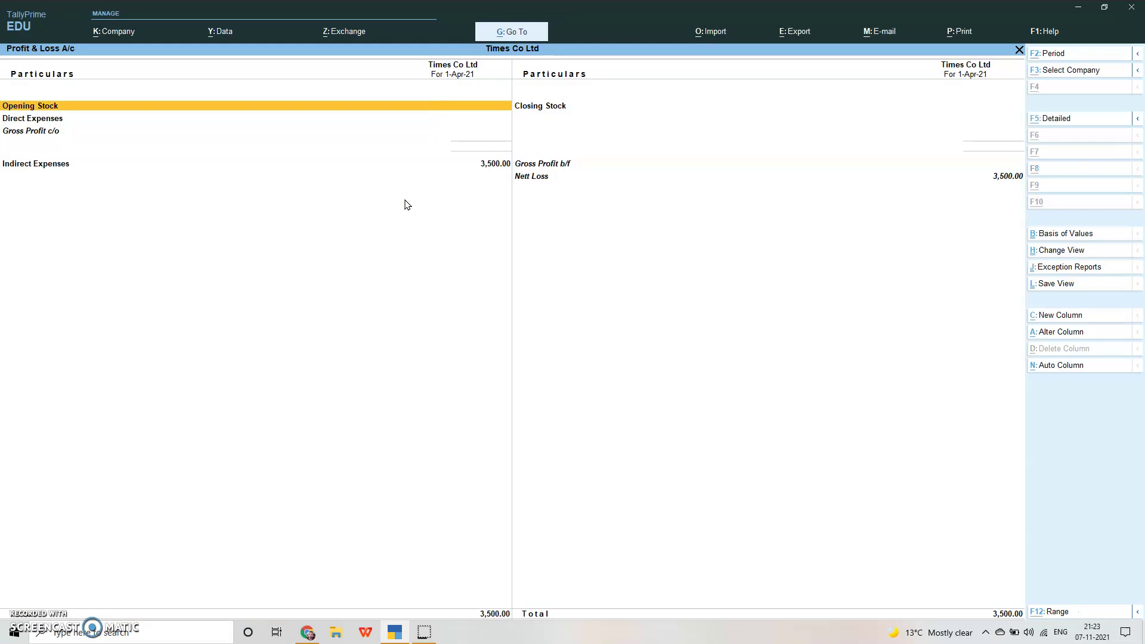
{"action": "key", "text": "alt+F5"}
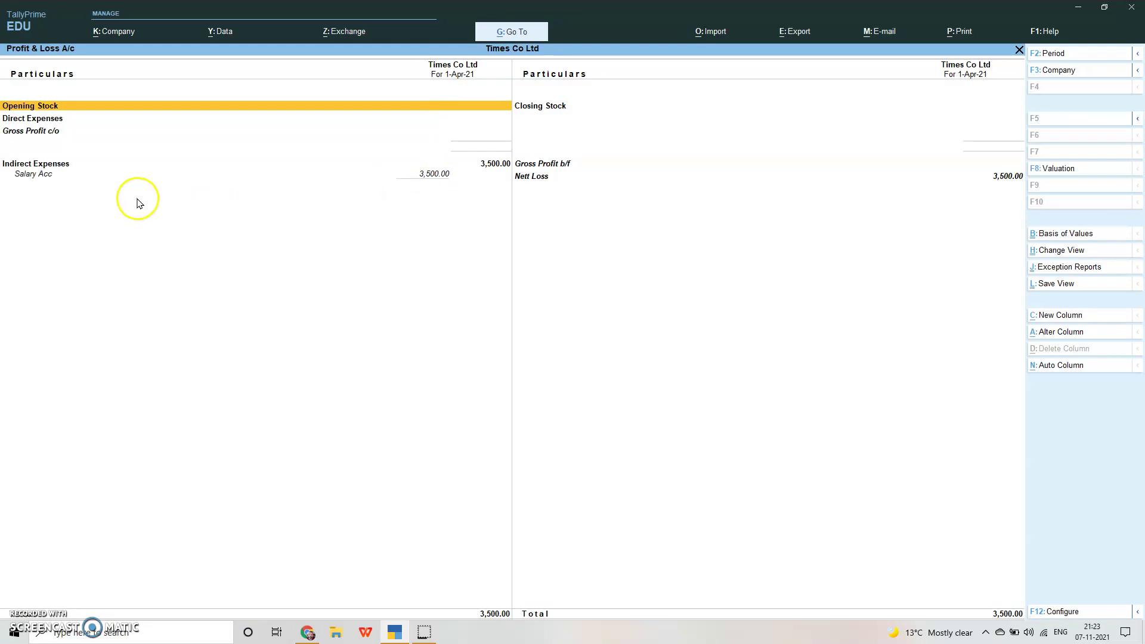
{"action": "left_click", "coordinate": [32, 179]}
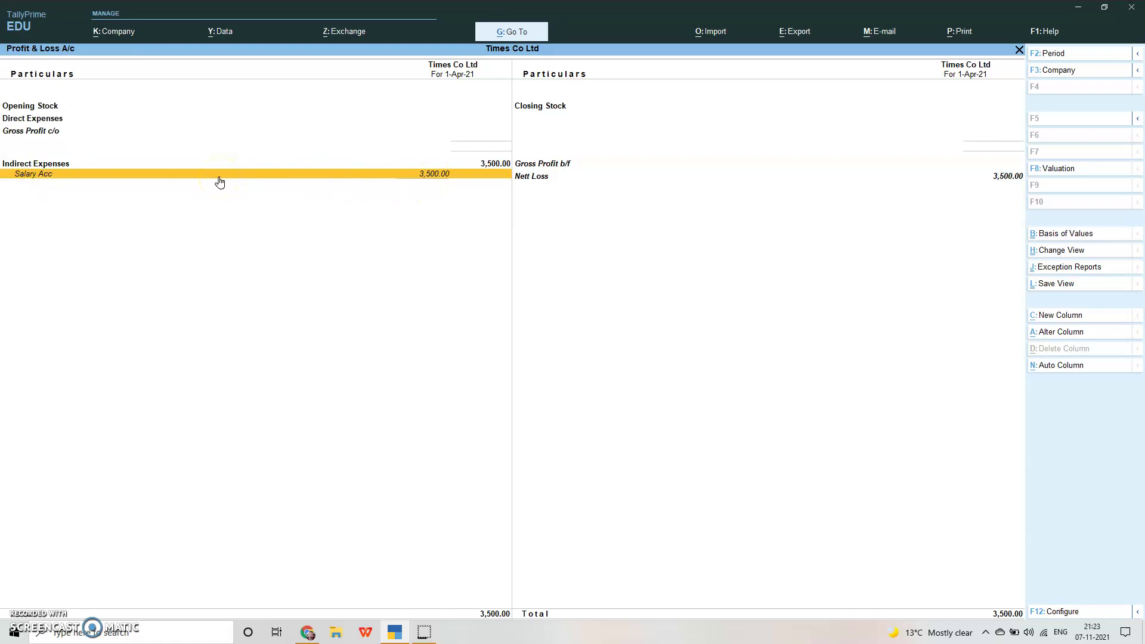
{"action": "key", "text": "alt+v"}
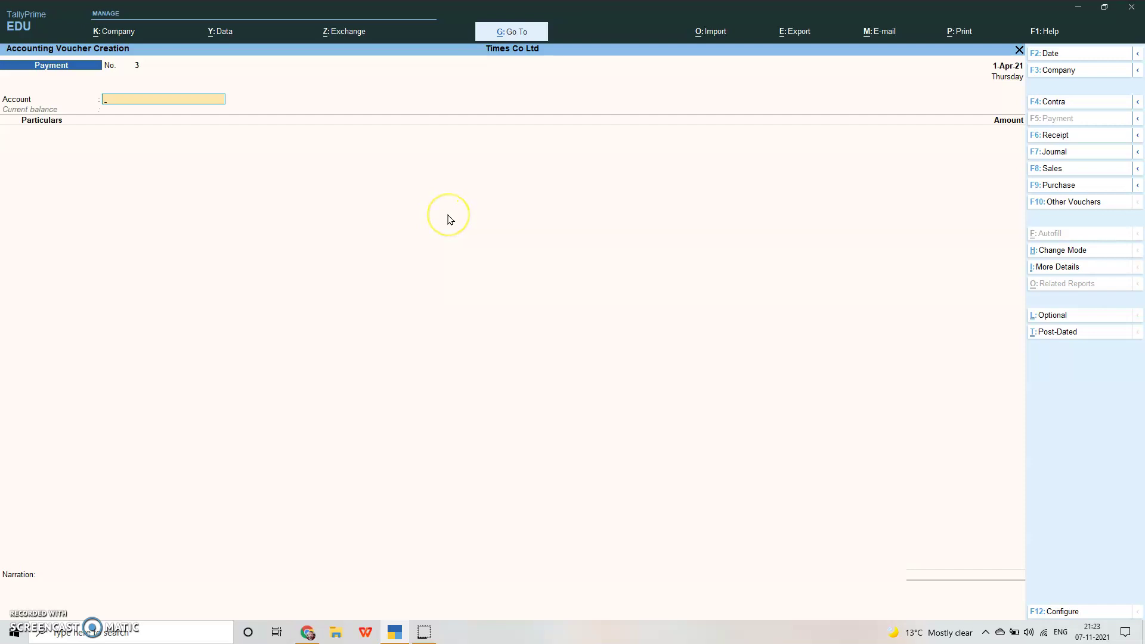